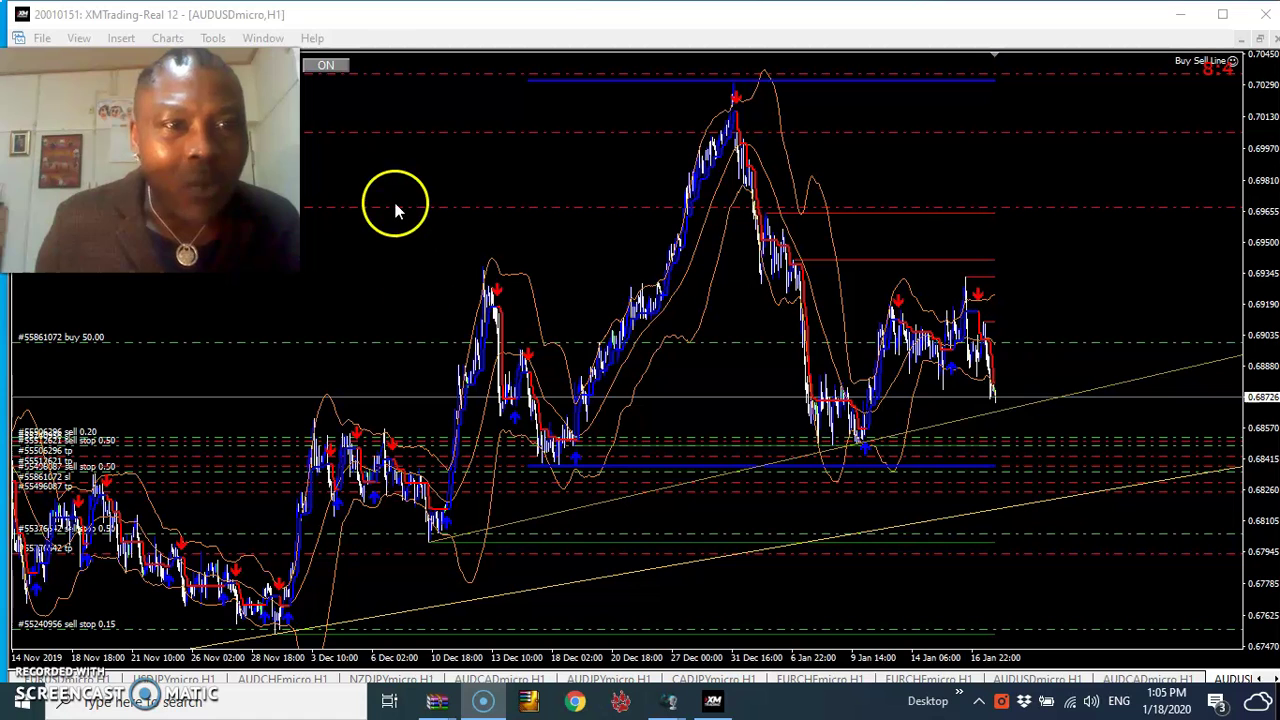
Show the indicator's chart controls and turn on the ATR levels on the AUDUSDmicro H1 chart
click(328, 66)
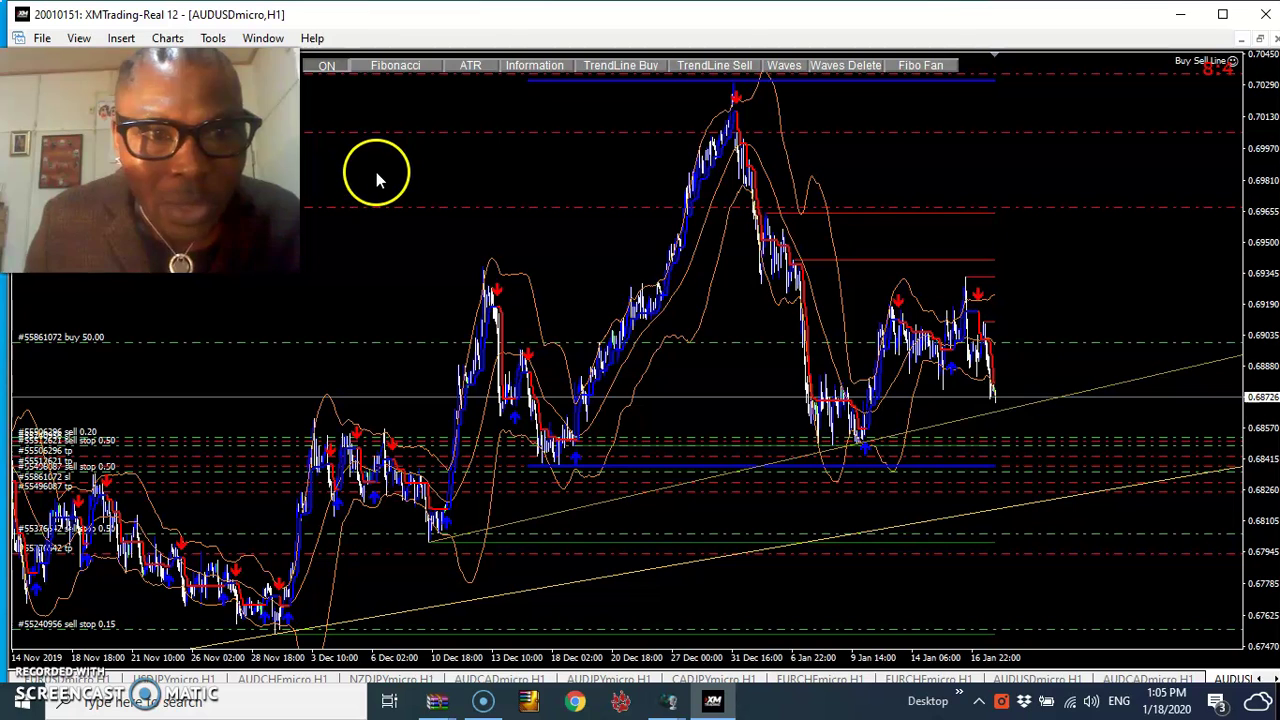
click(471, 70)
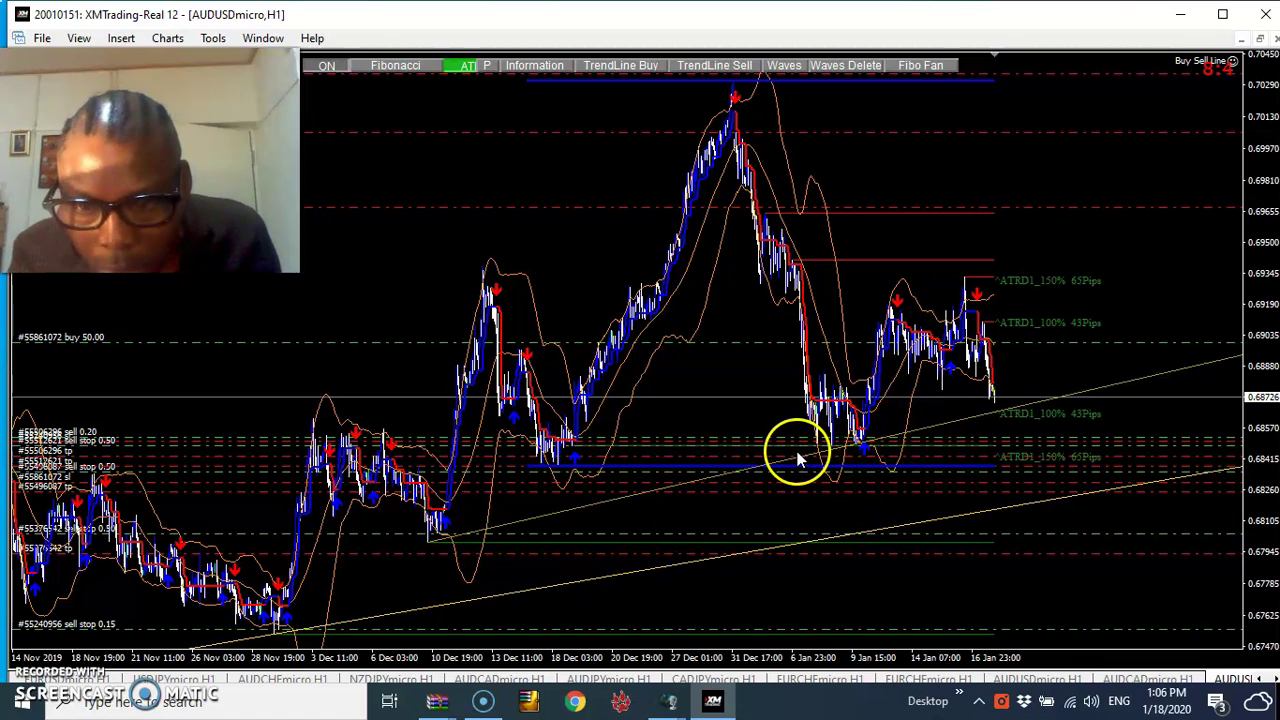
Examine the price action around the 9–10 January lows and the 100% and 150% ATR levels above and below price
click(871, 417)
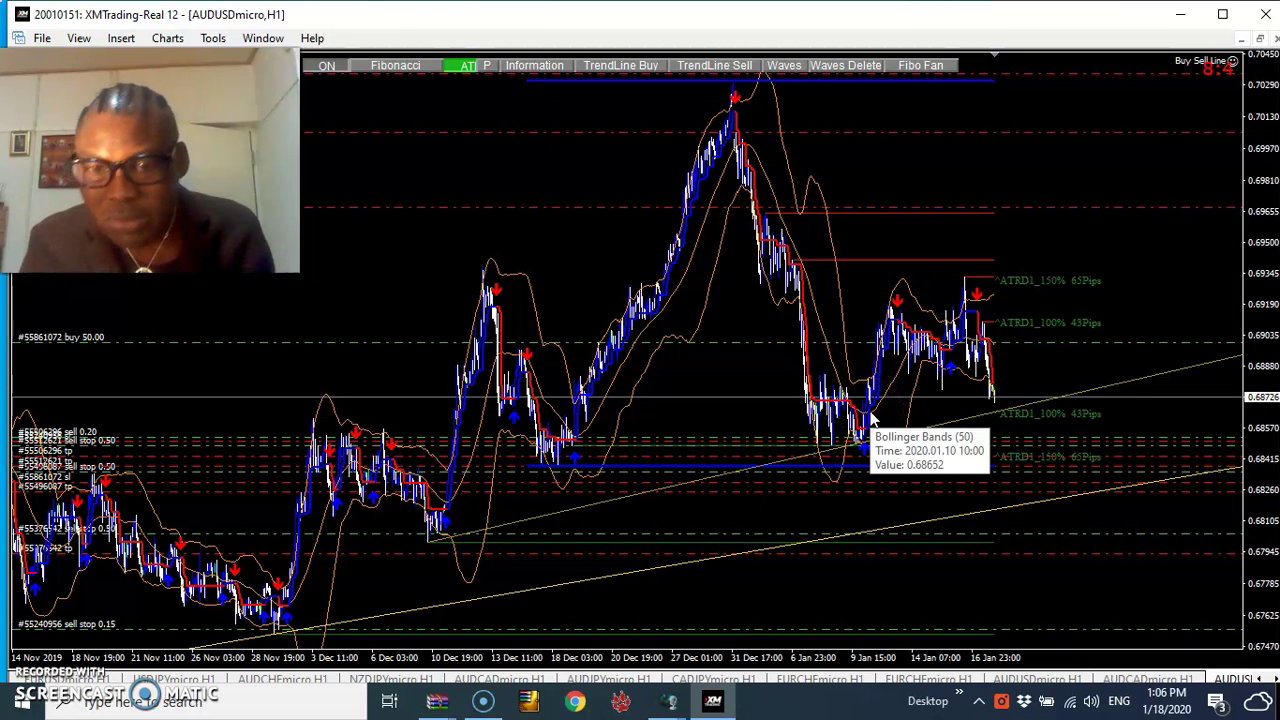
click(901, 423)
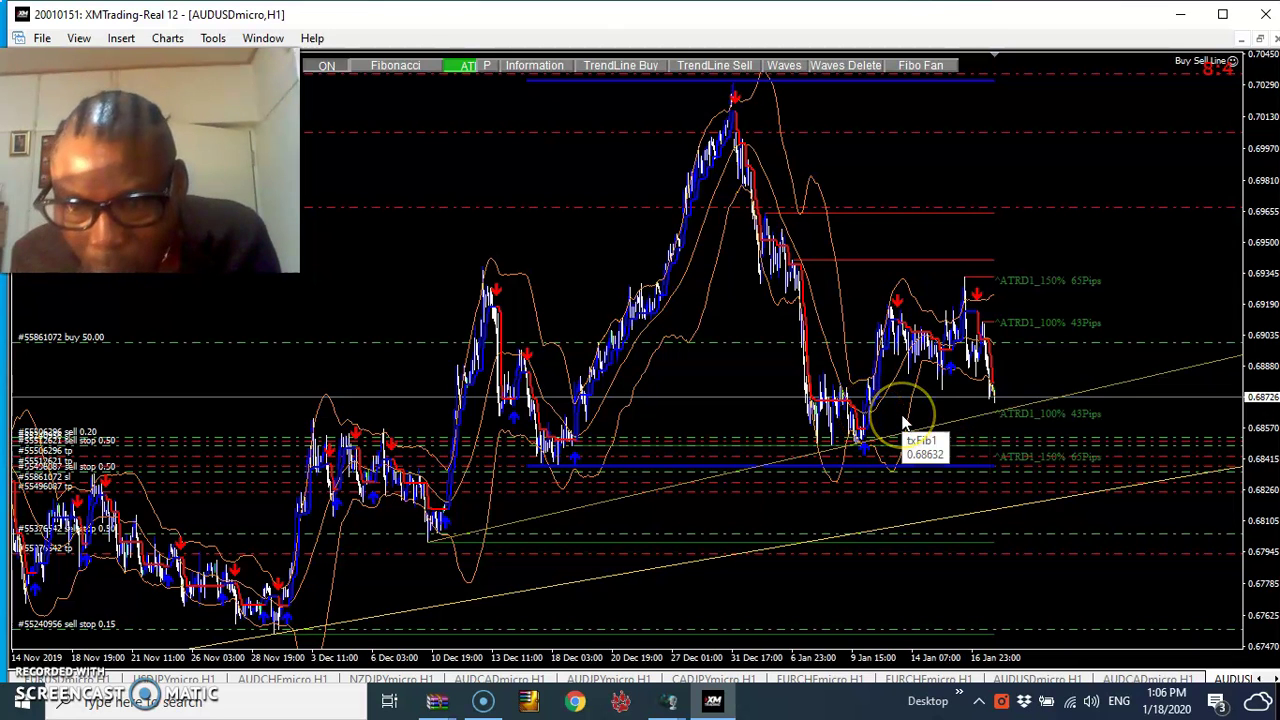
click(882, 401)
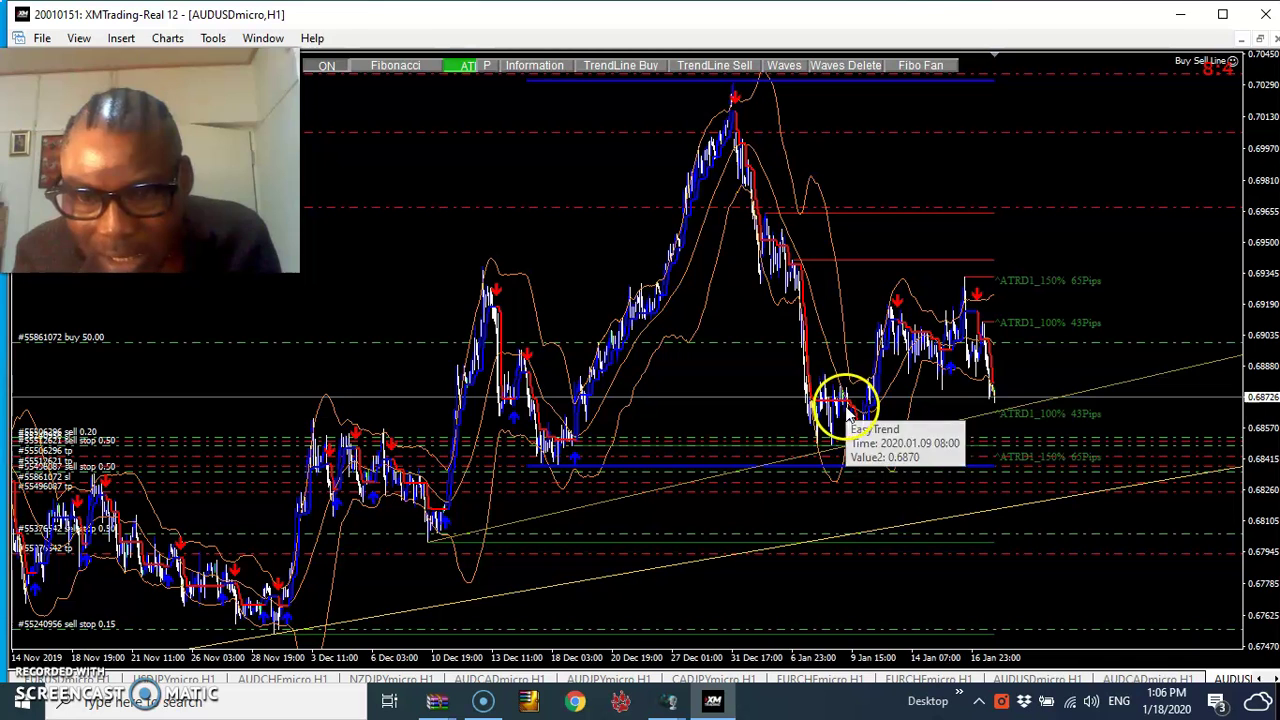
mouse_move(862, 415)
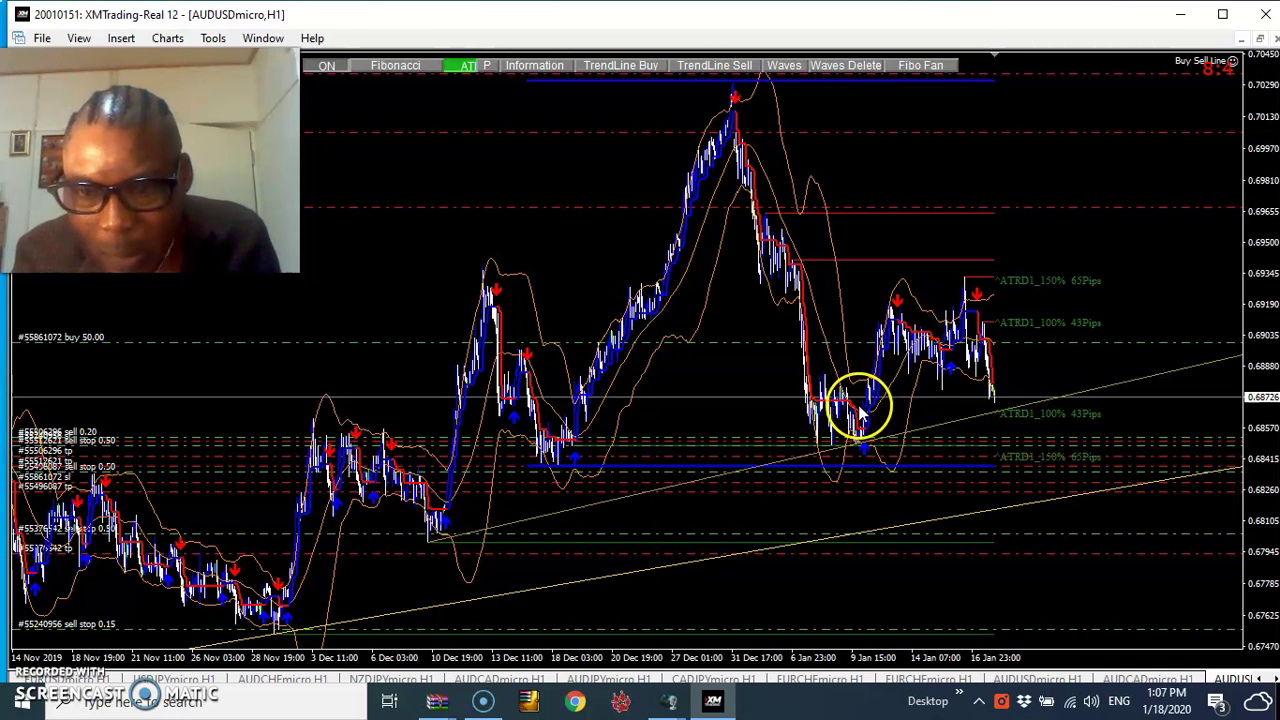
mouse_move(862, 447)
click(866, 449)
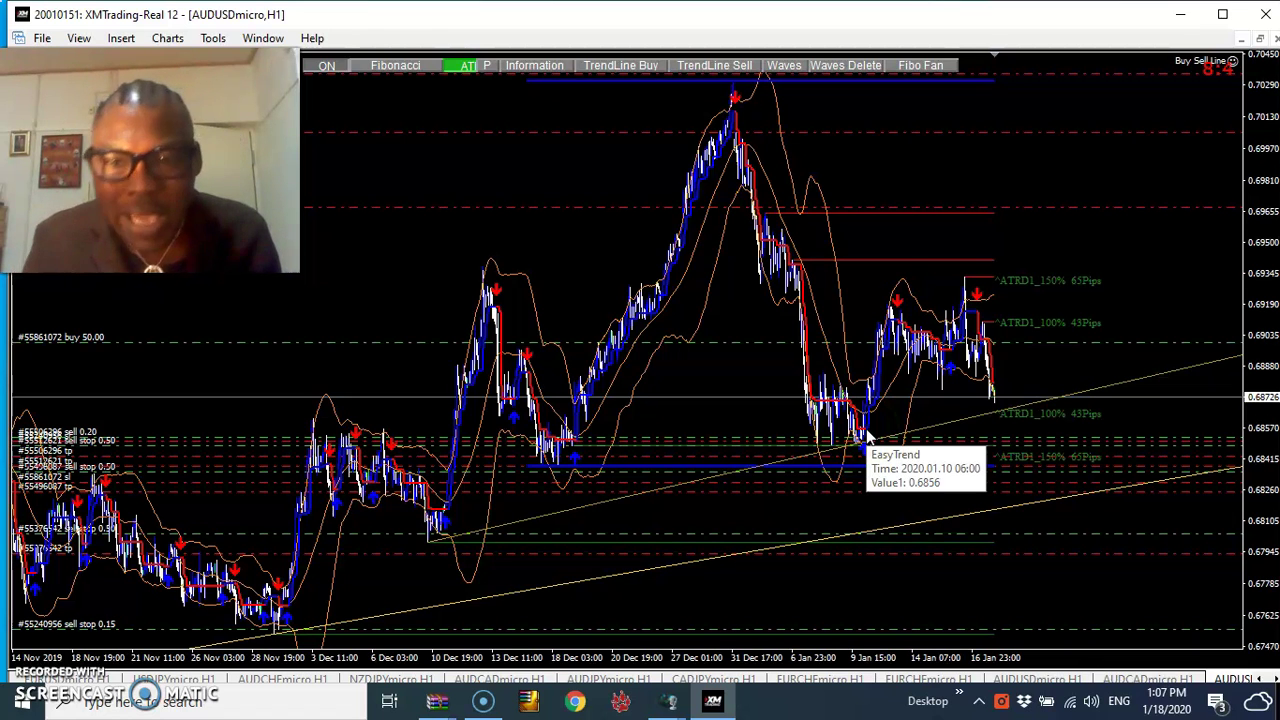
click(869, 405)
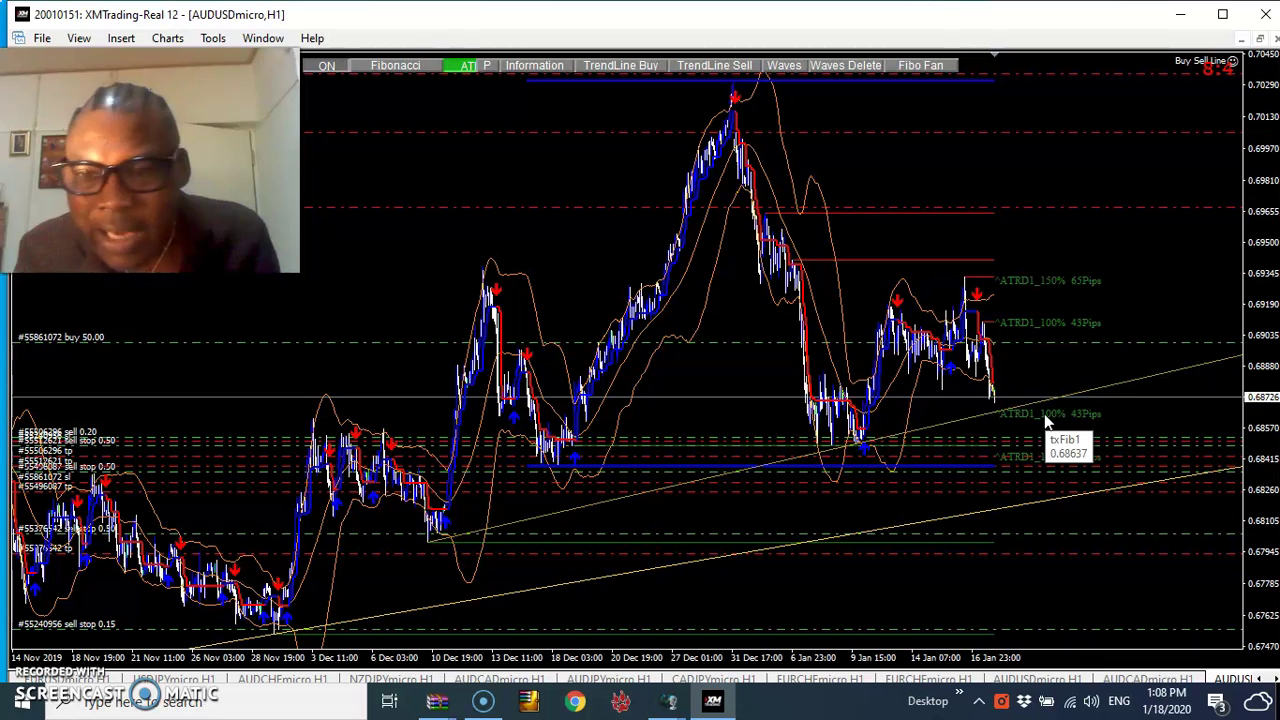
click(1049, 285)
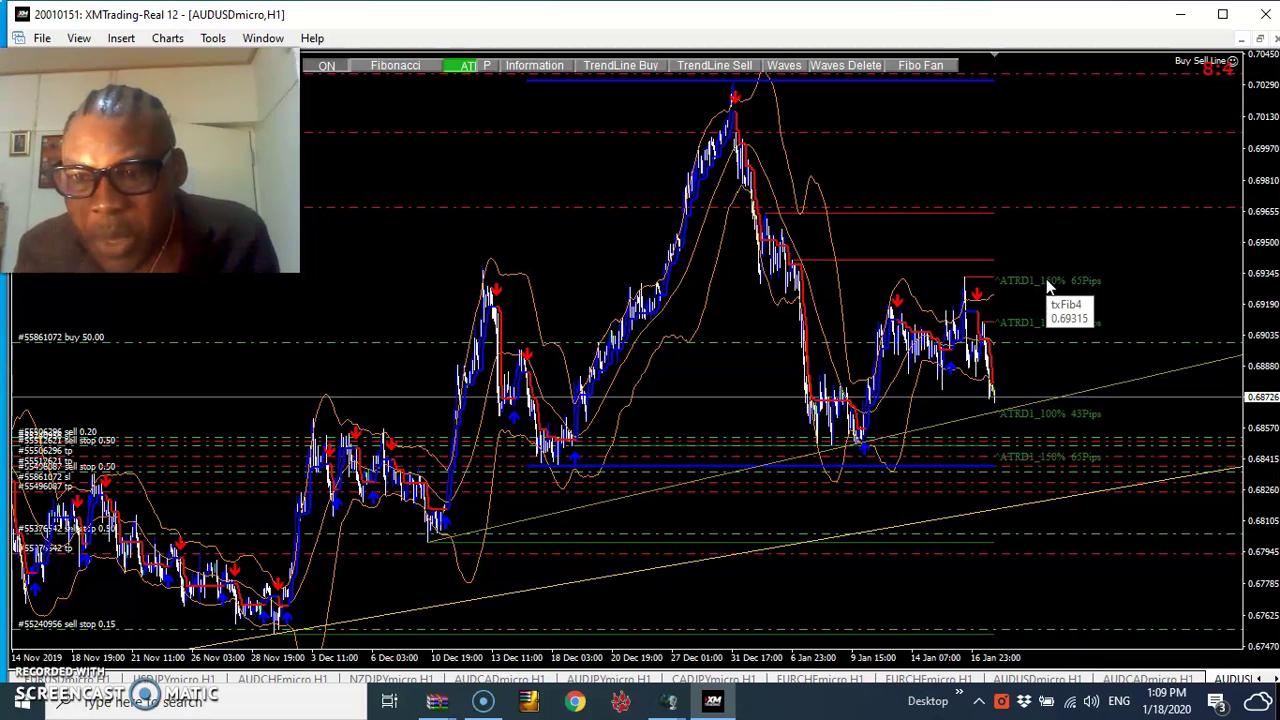
click(984, 268)
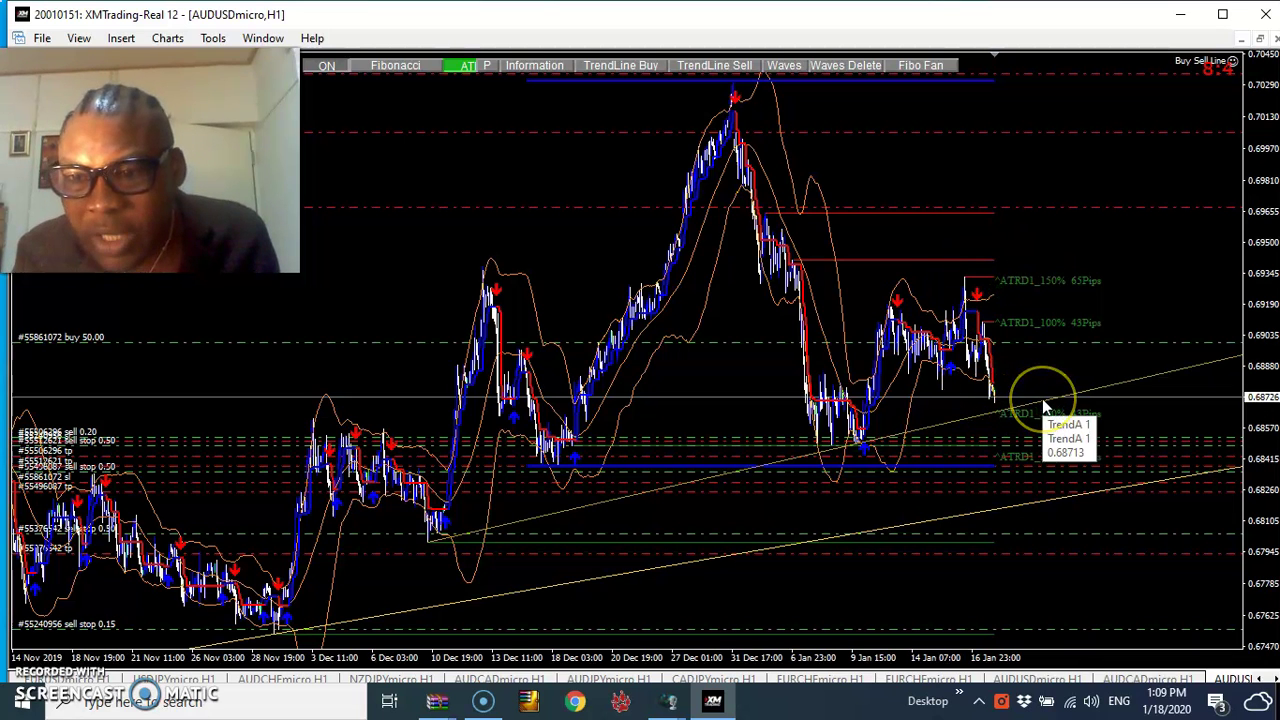
click(1046, 264)
click(1030, 204)
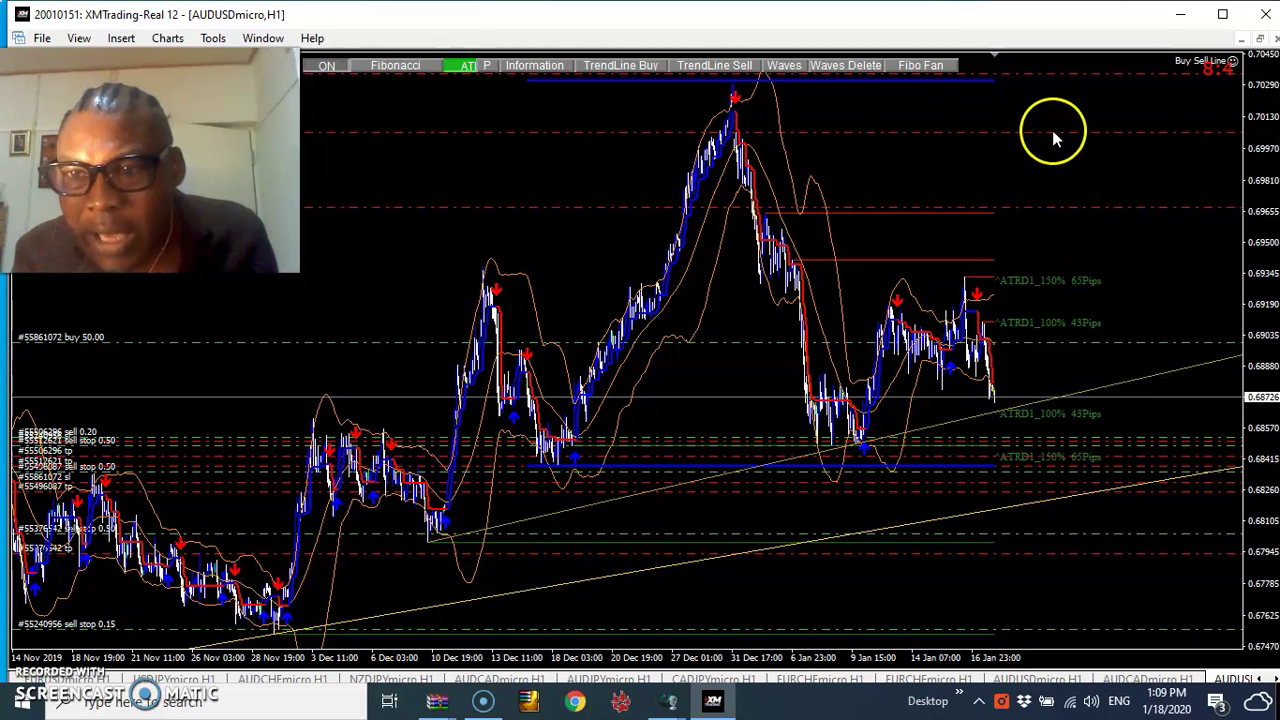
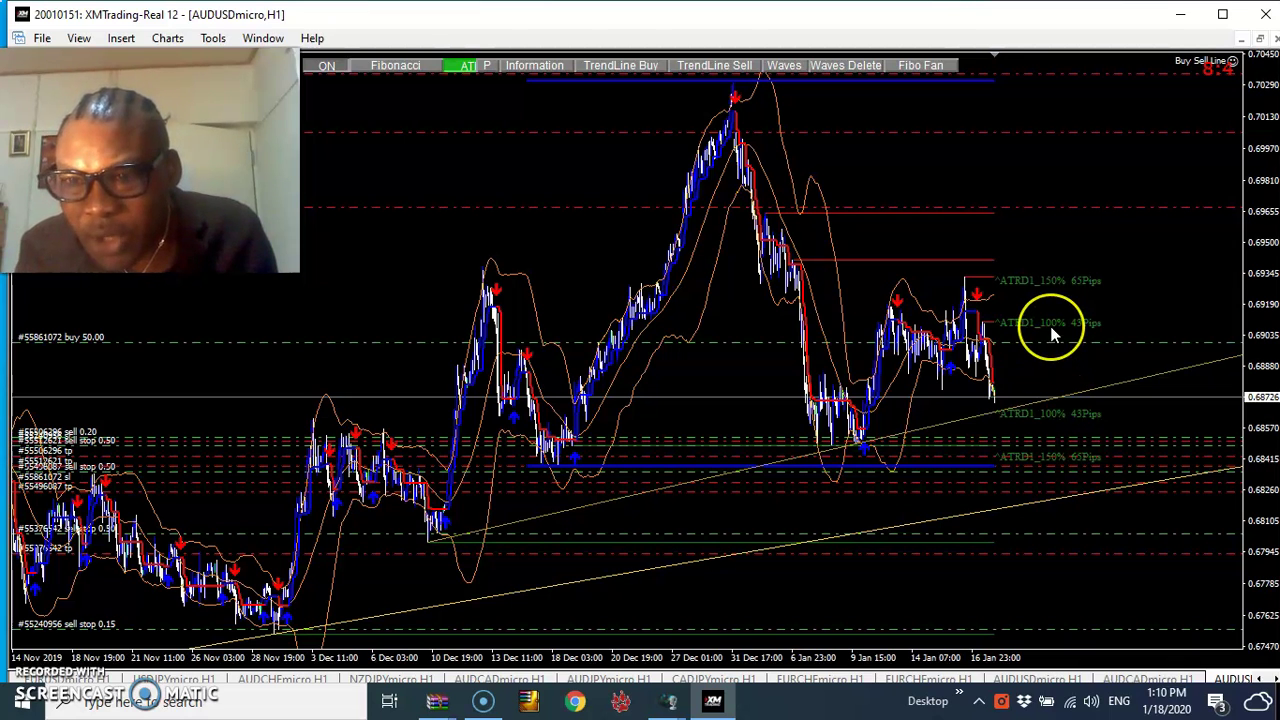
drag(1053, 336, 1058, 283)
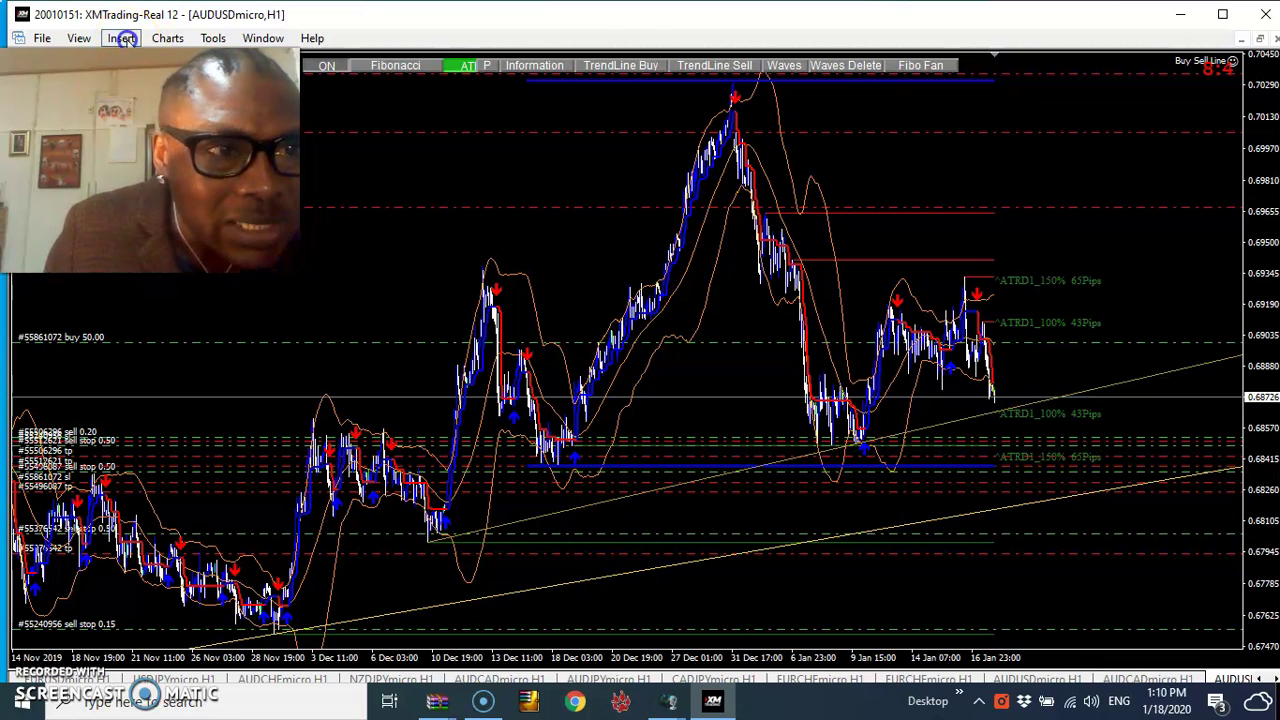
Add a horizontal line to the chart and move it to about 0.6852, along the early-December highs
click(121, 38)
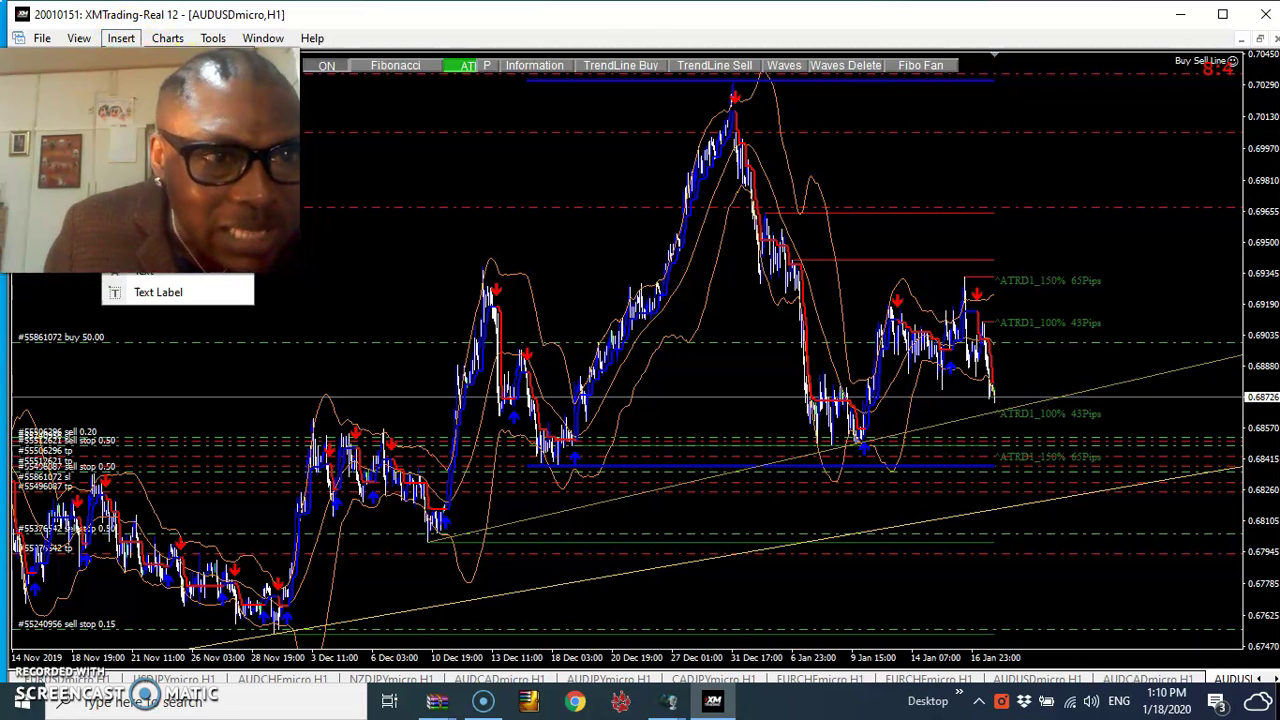
mouse_move(170, 89)
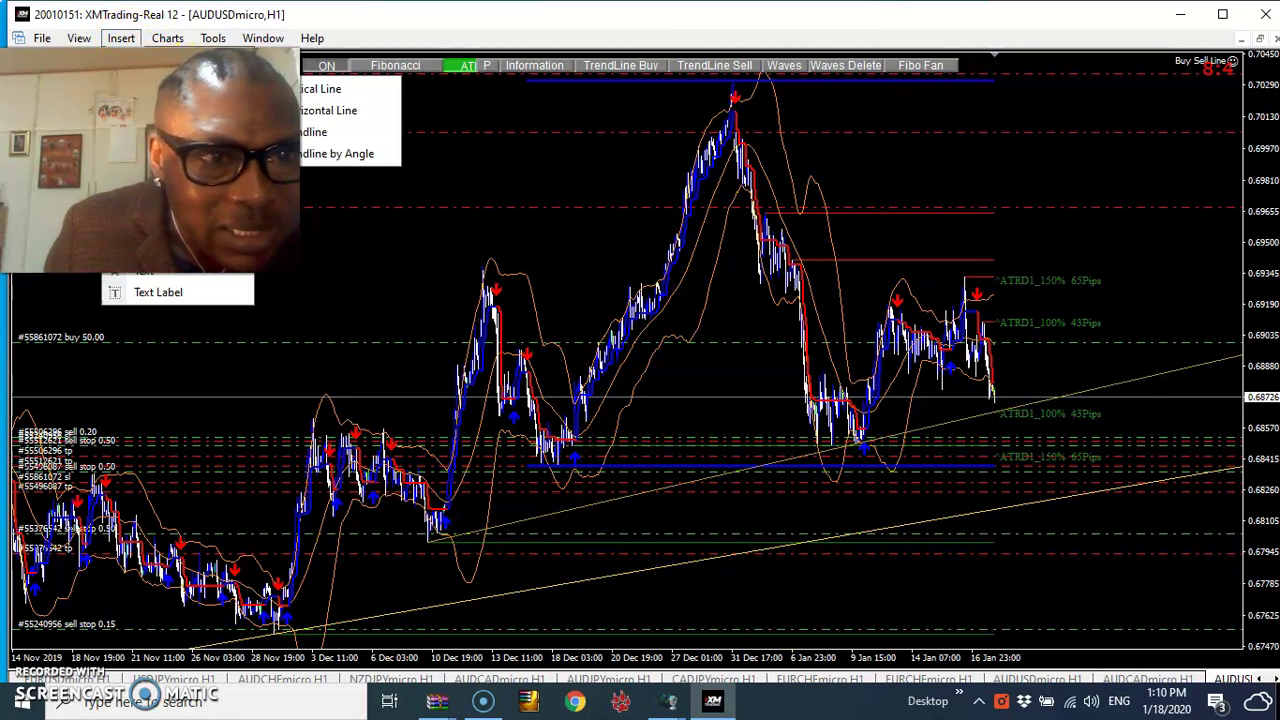
click(343, 113)
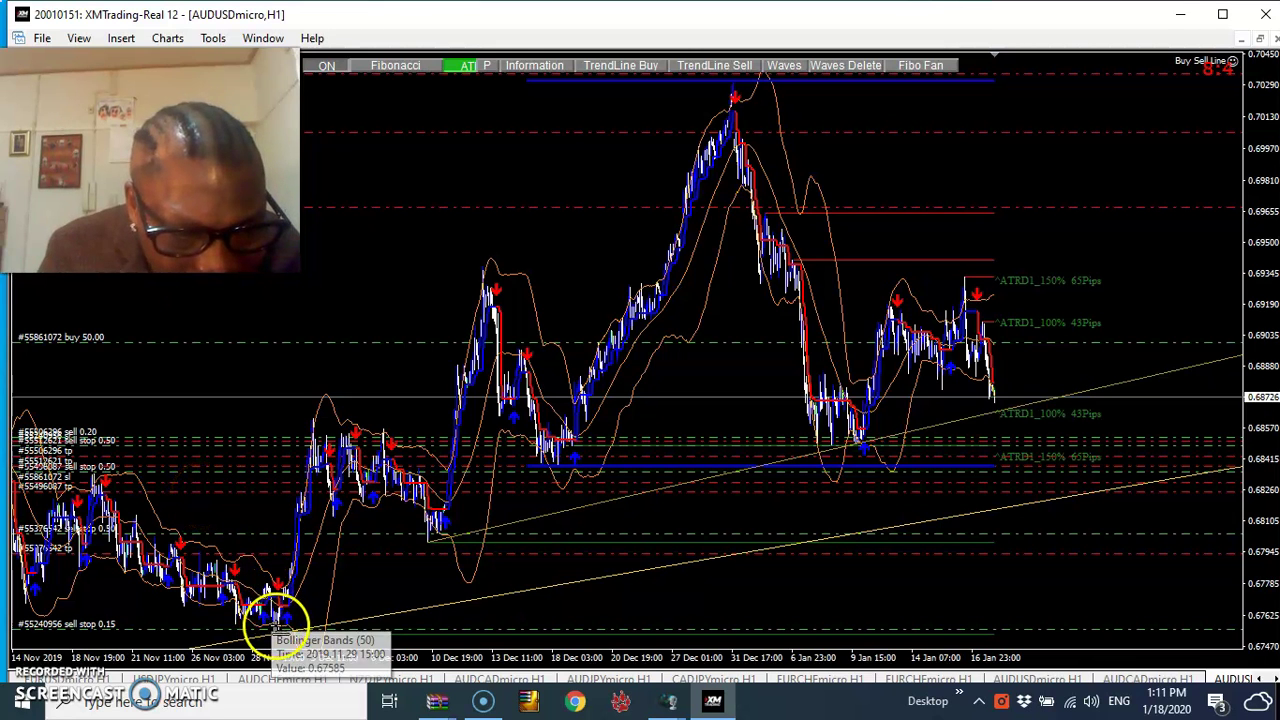
click(320, 410)
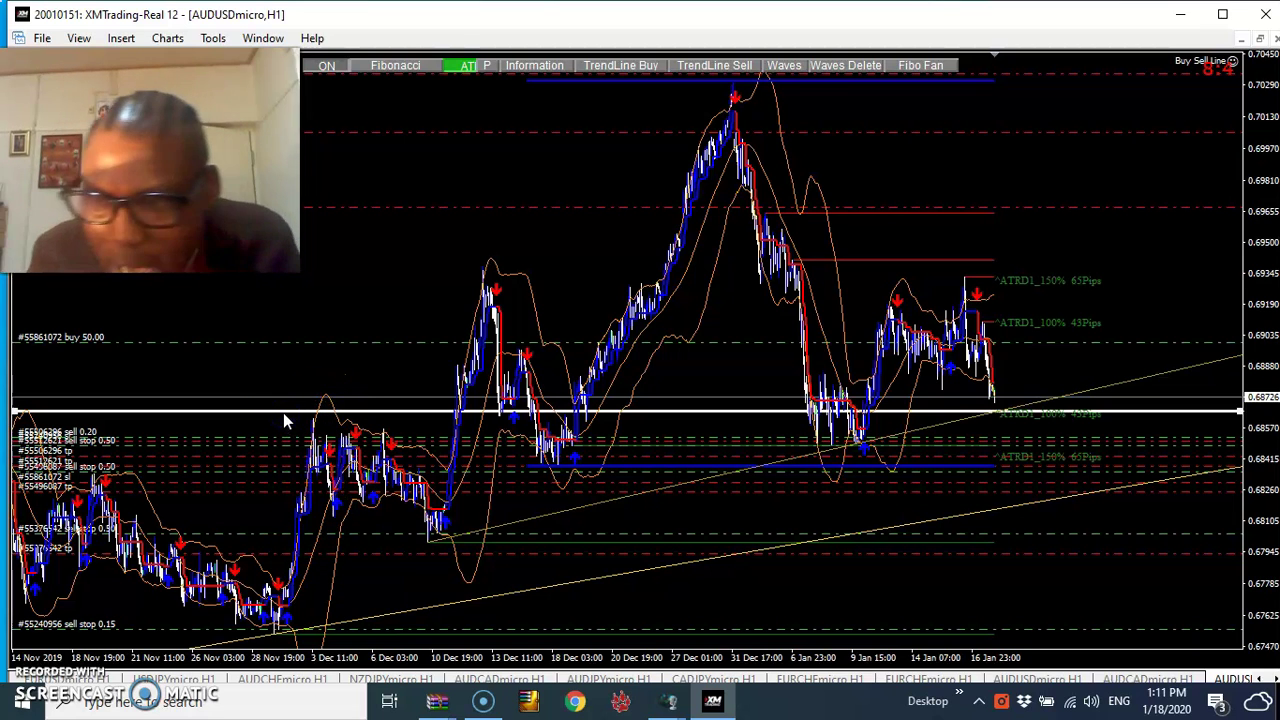
drag(283, 413, 285, 419)
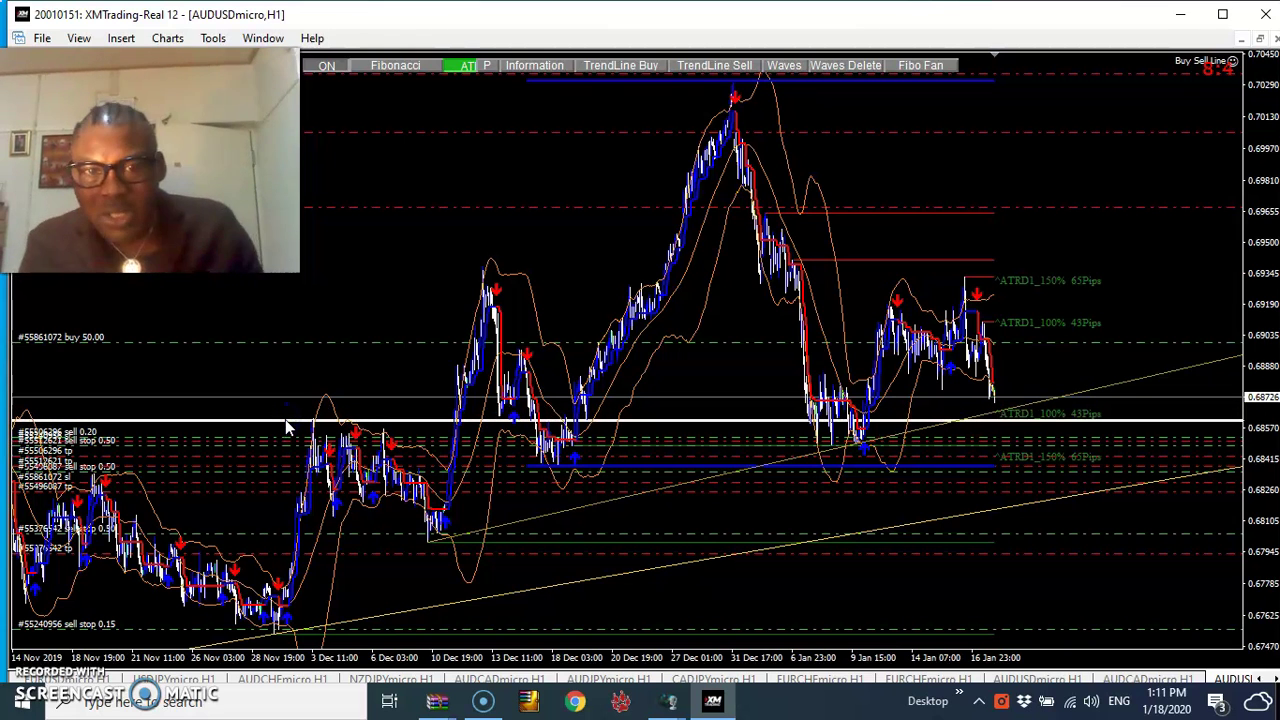
click(285, 419)
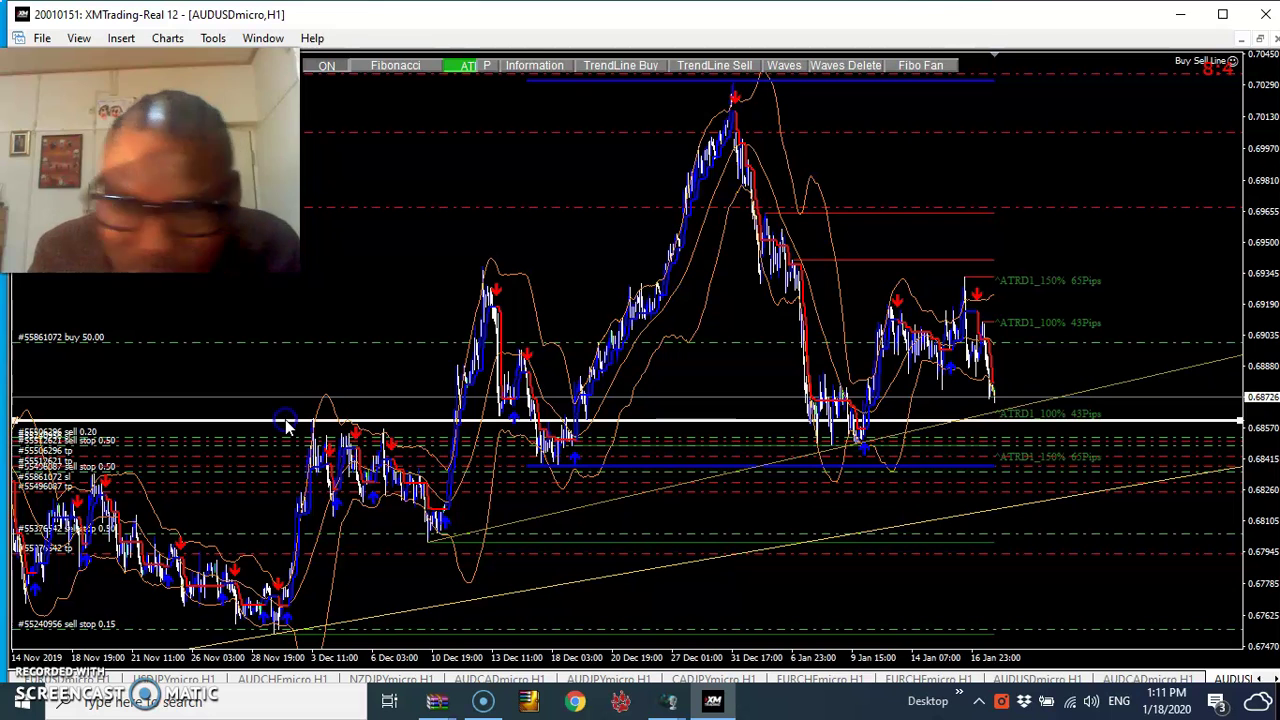
drag(285, 420, 292, 445)
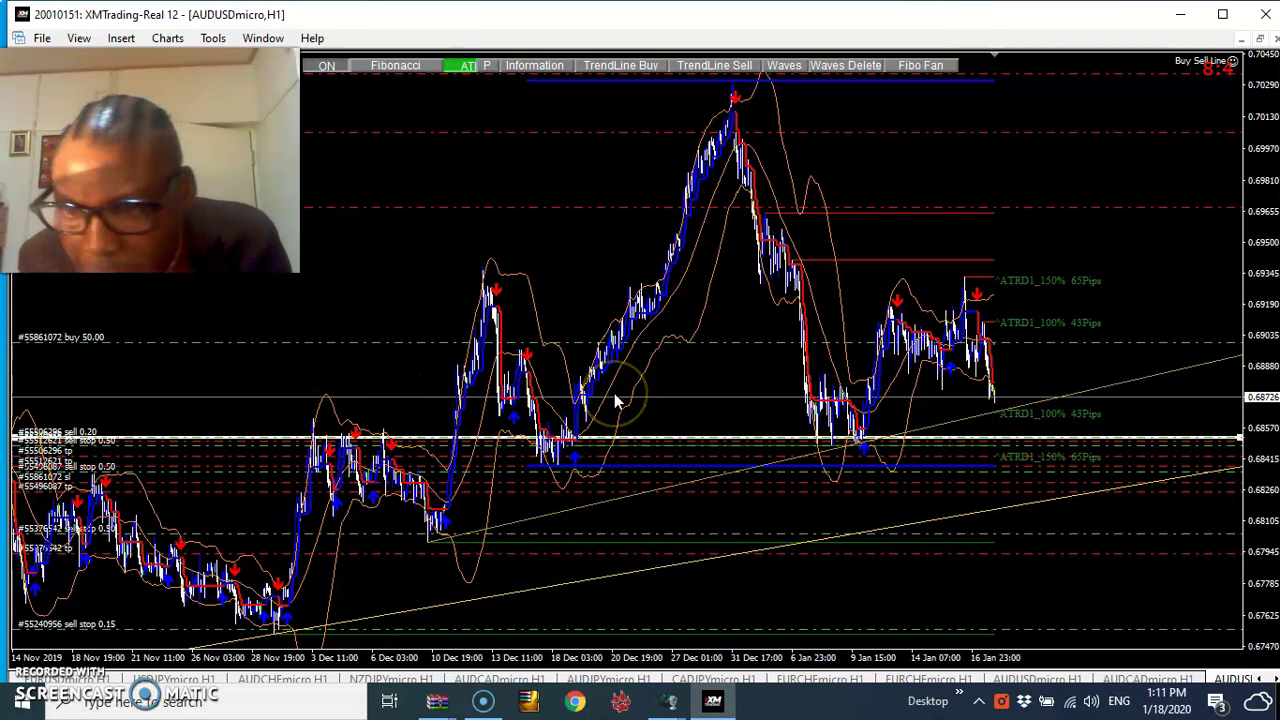
click(688, 432)
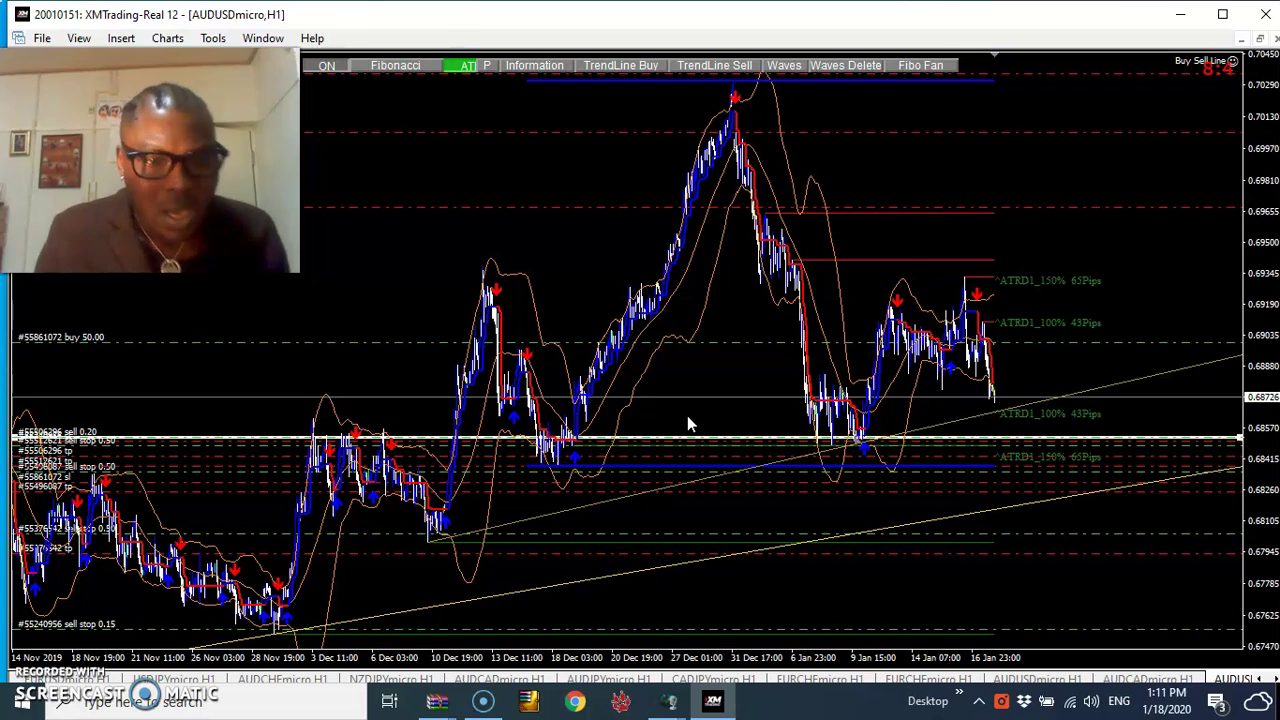
click(573, 440)
click(490, 527)
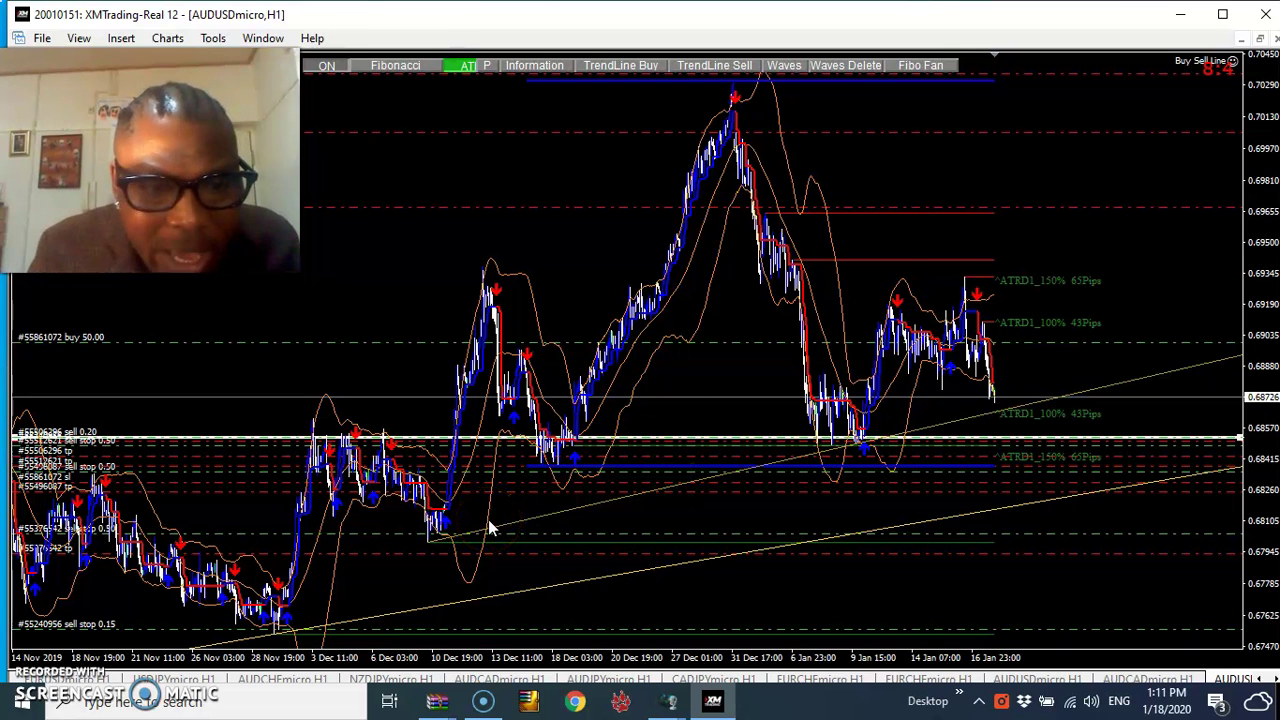
click(331, 457)
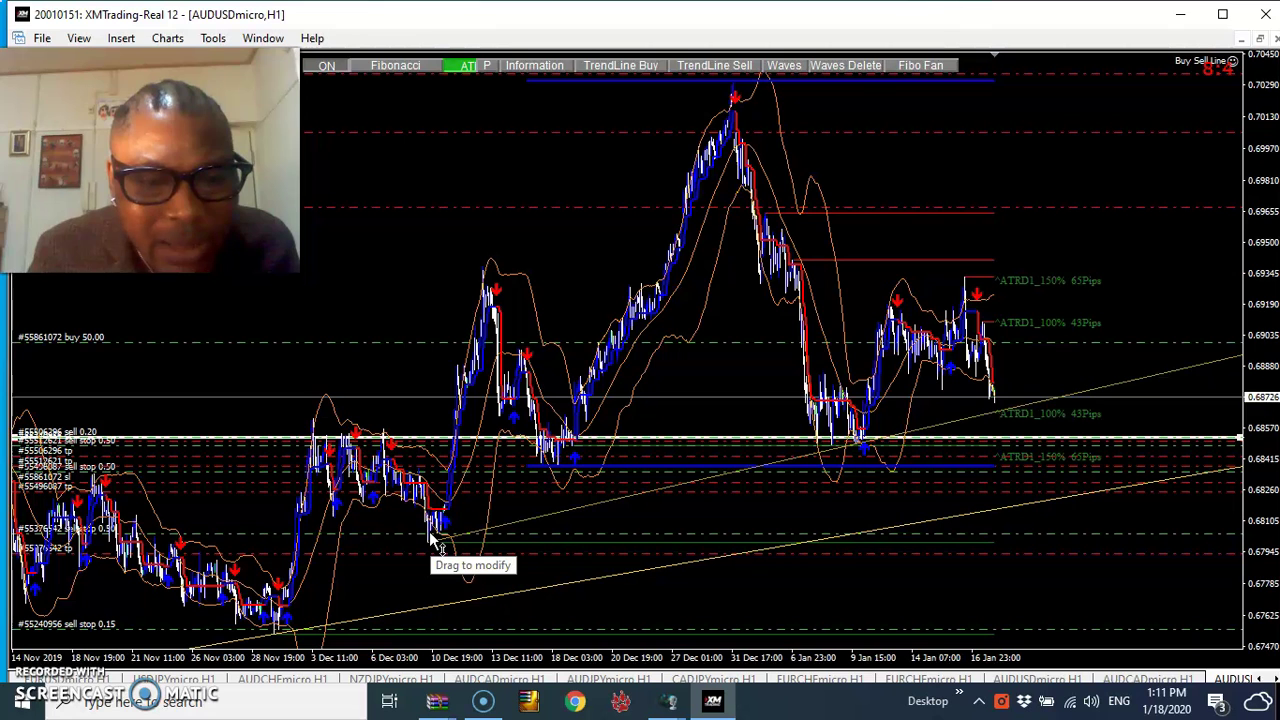
click(463, 506)
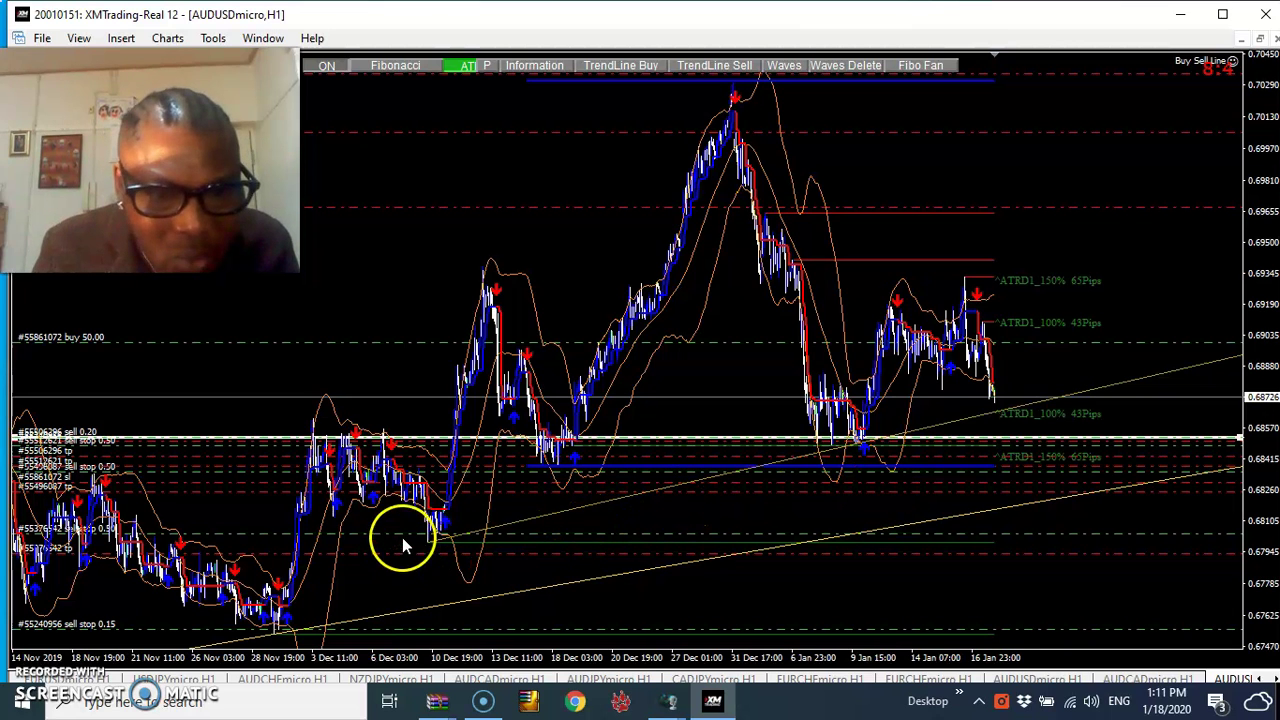
mouse_move(437, 520)
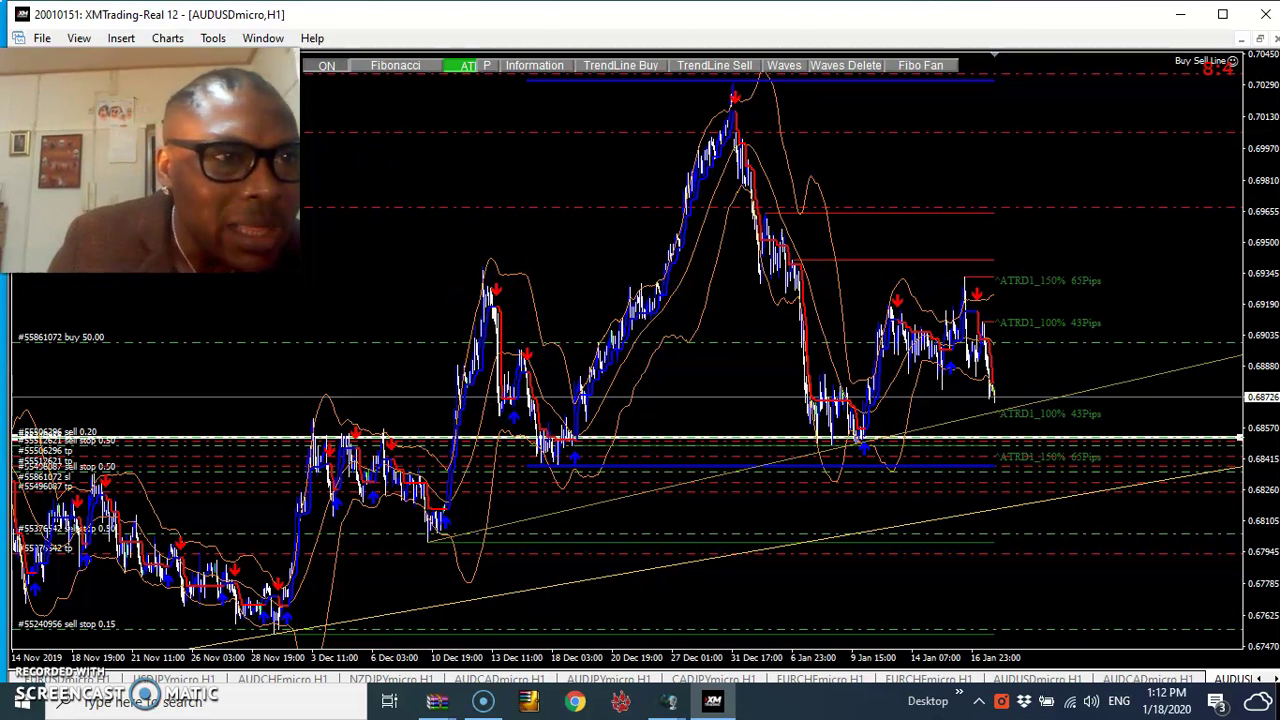
Add a horizontal line at about 0.6931, near the mid-December high and the upper 150% ATR level
click(120, 38)
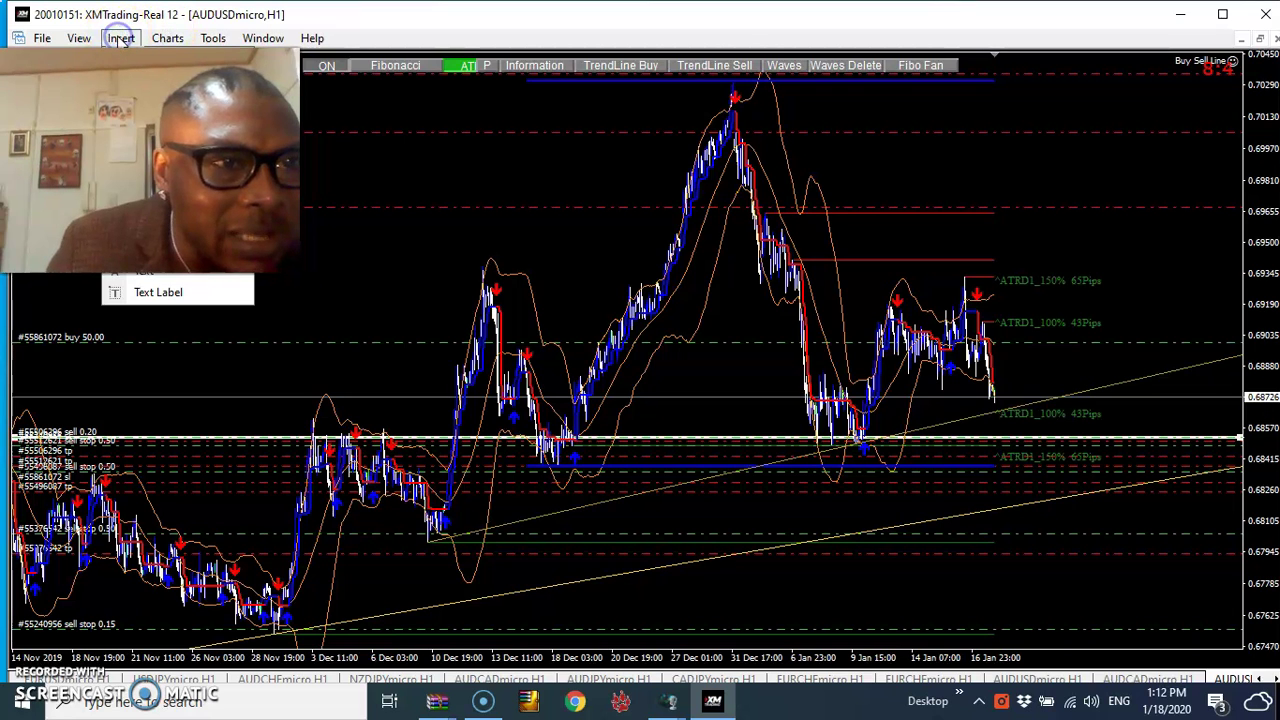
mouse_move(230, 89)
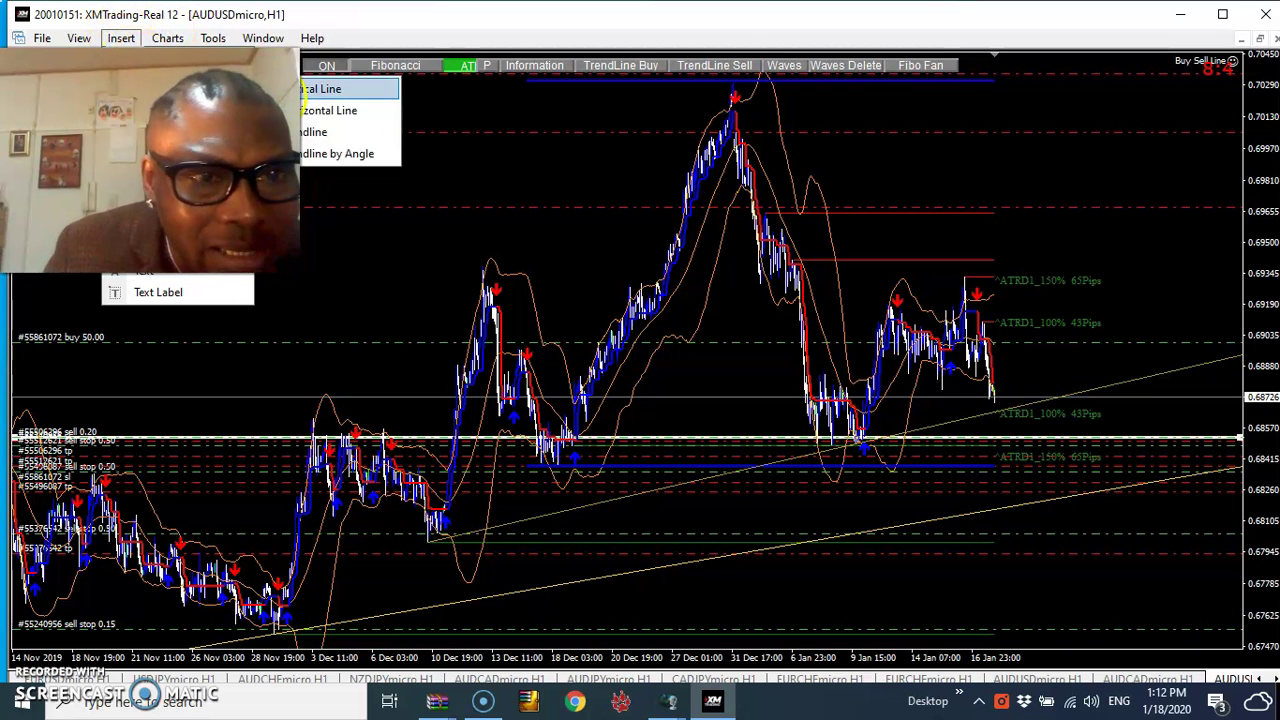
click(366, 110)
click(598, 296)
drag(598, 296, 598, 285)
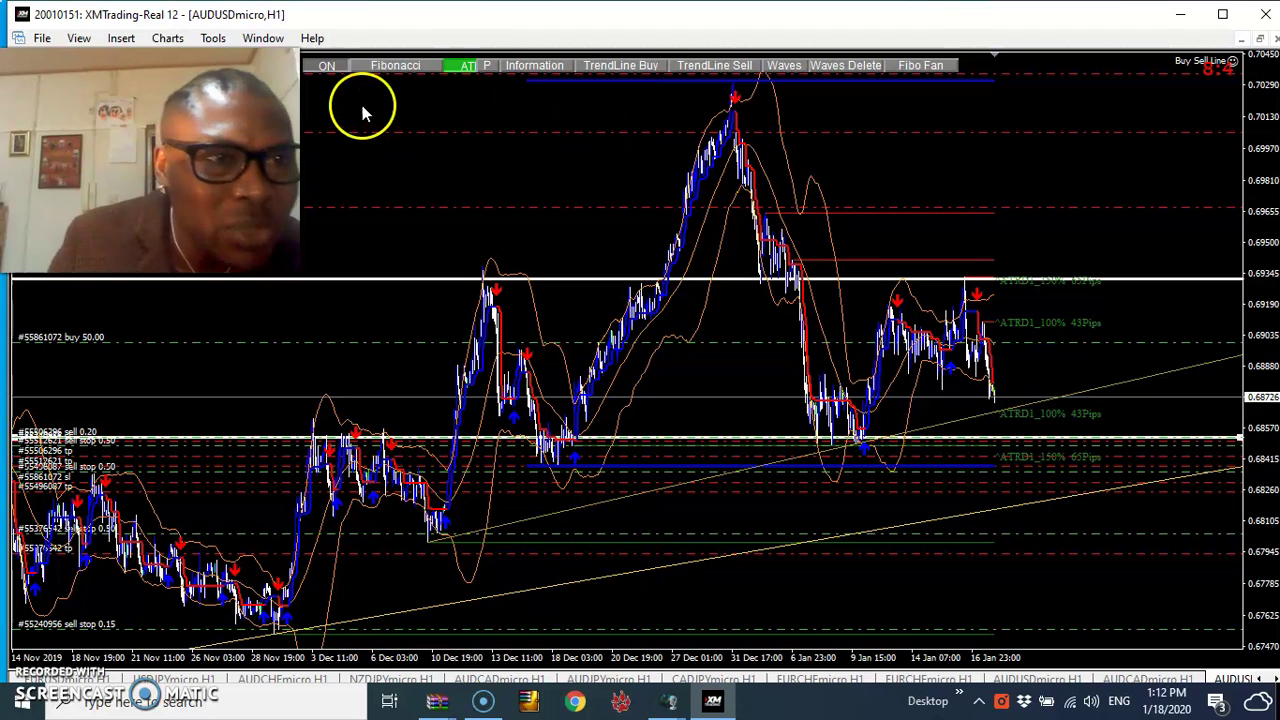
Add a horizontal line at about 0.7014, just below the chart's highest peak
click(121, 38)
mouse_move(230, 90)
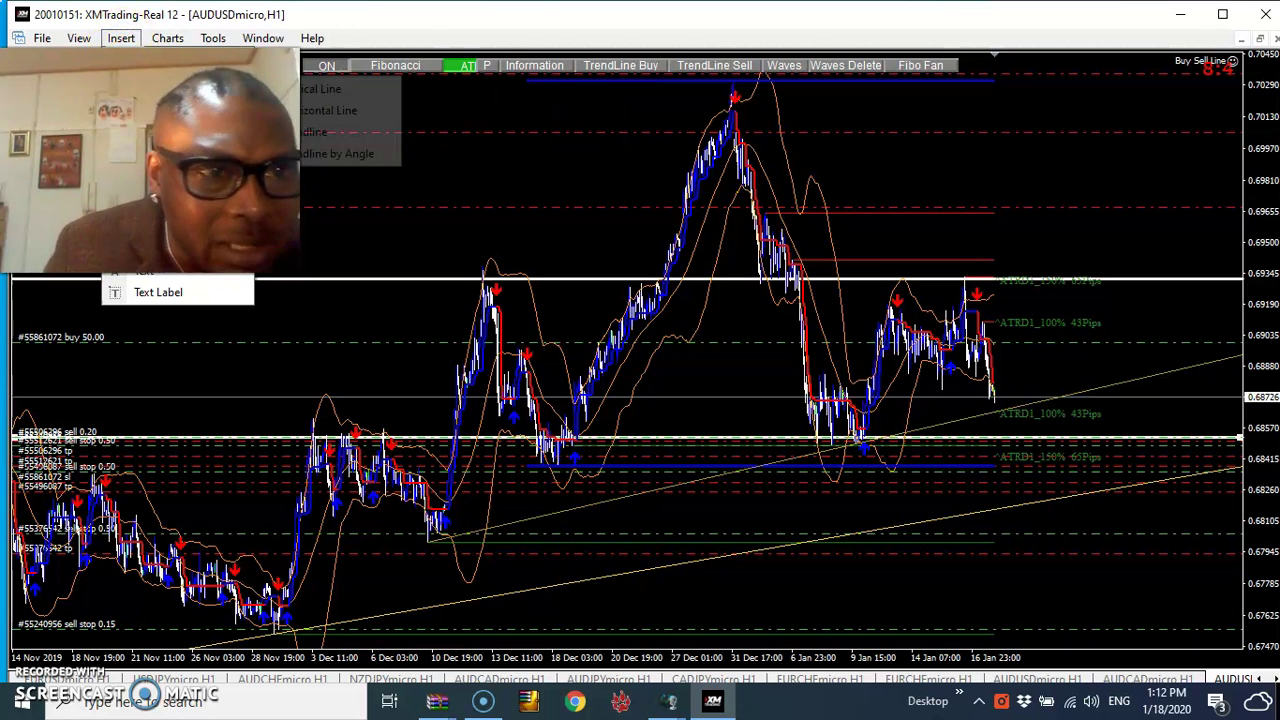
click(360, 111)
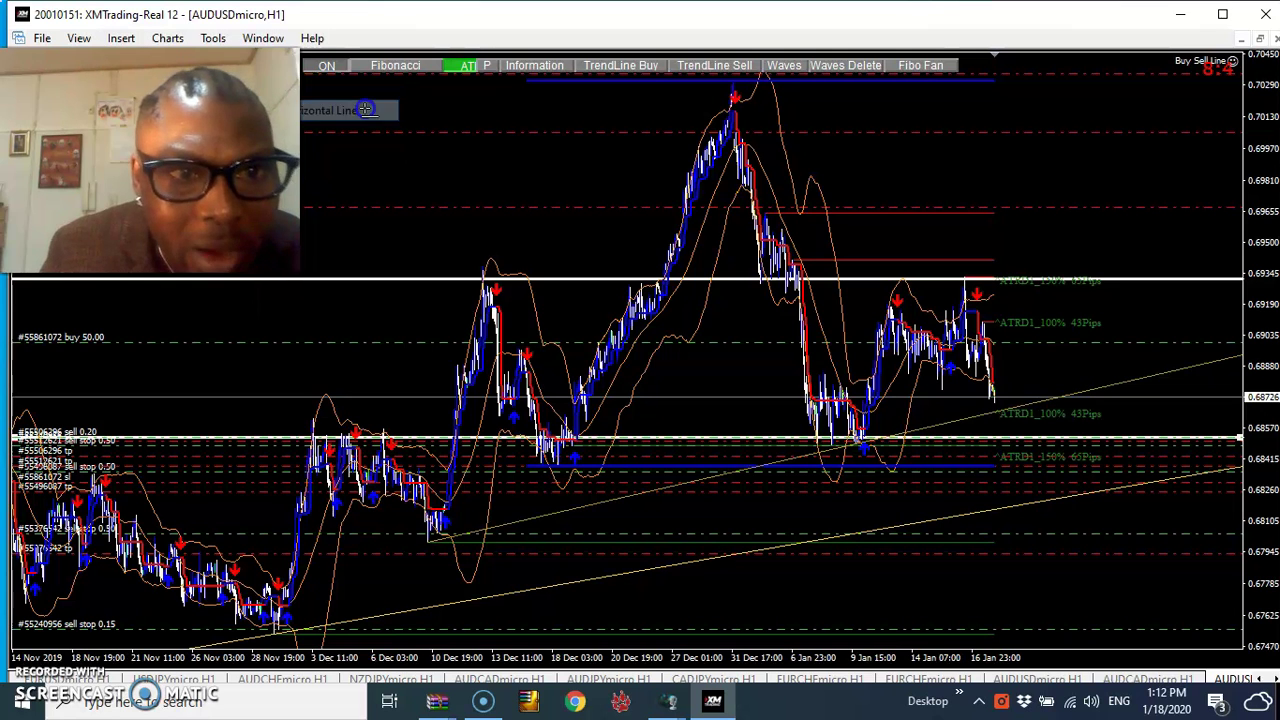
click(845, 116)
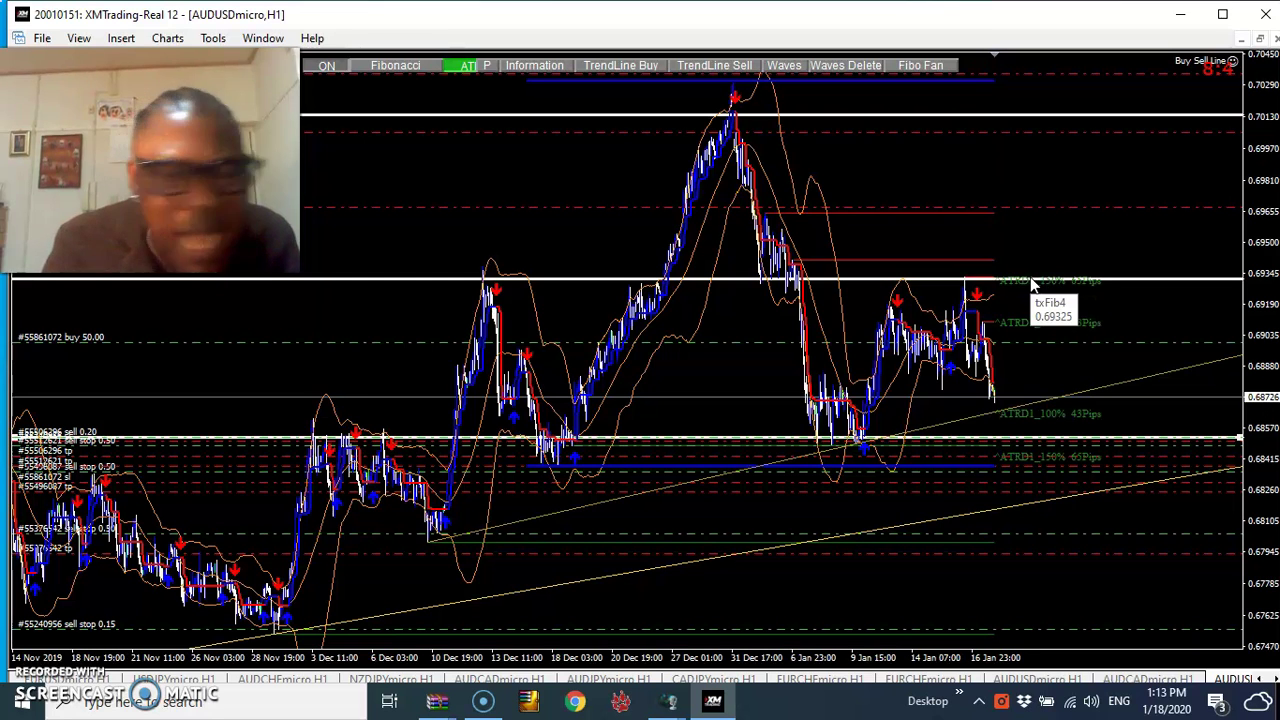
click(1084, 272)
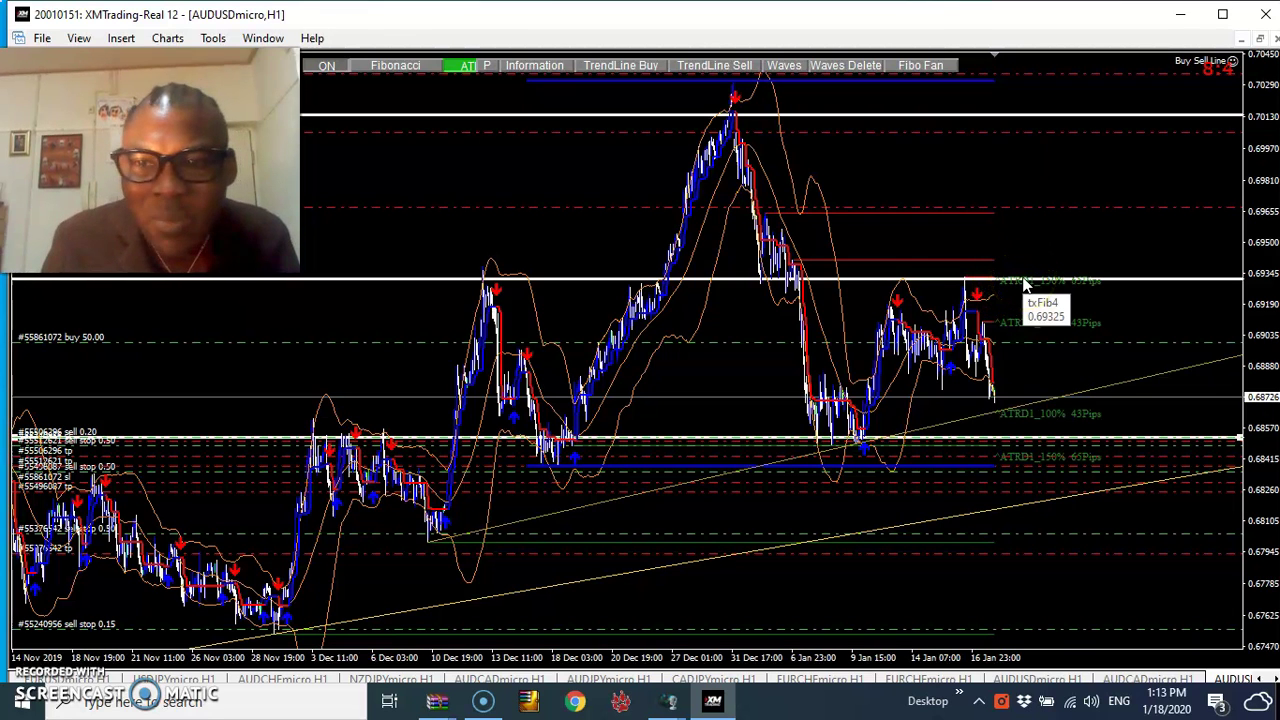
click(871, 274)
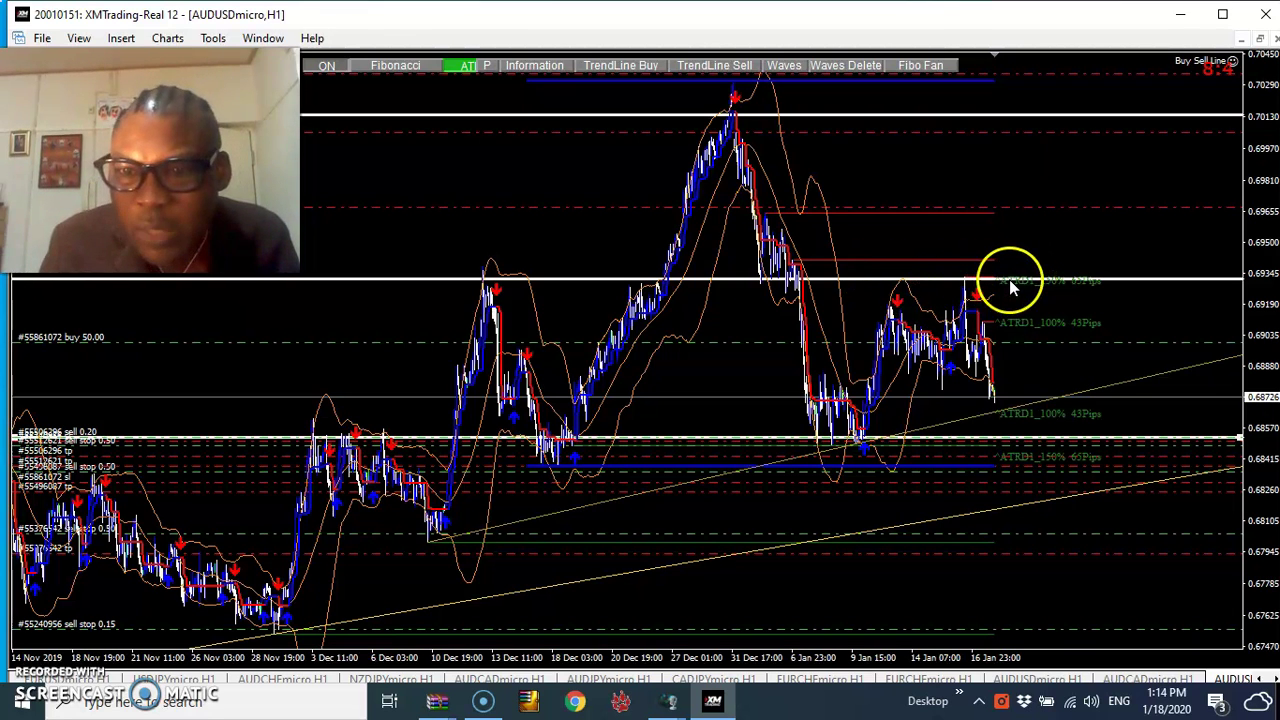
click(1062, 327)
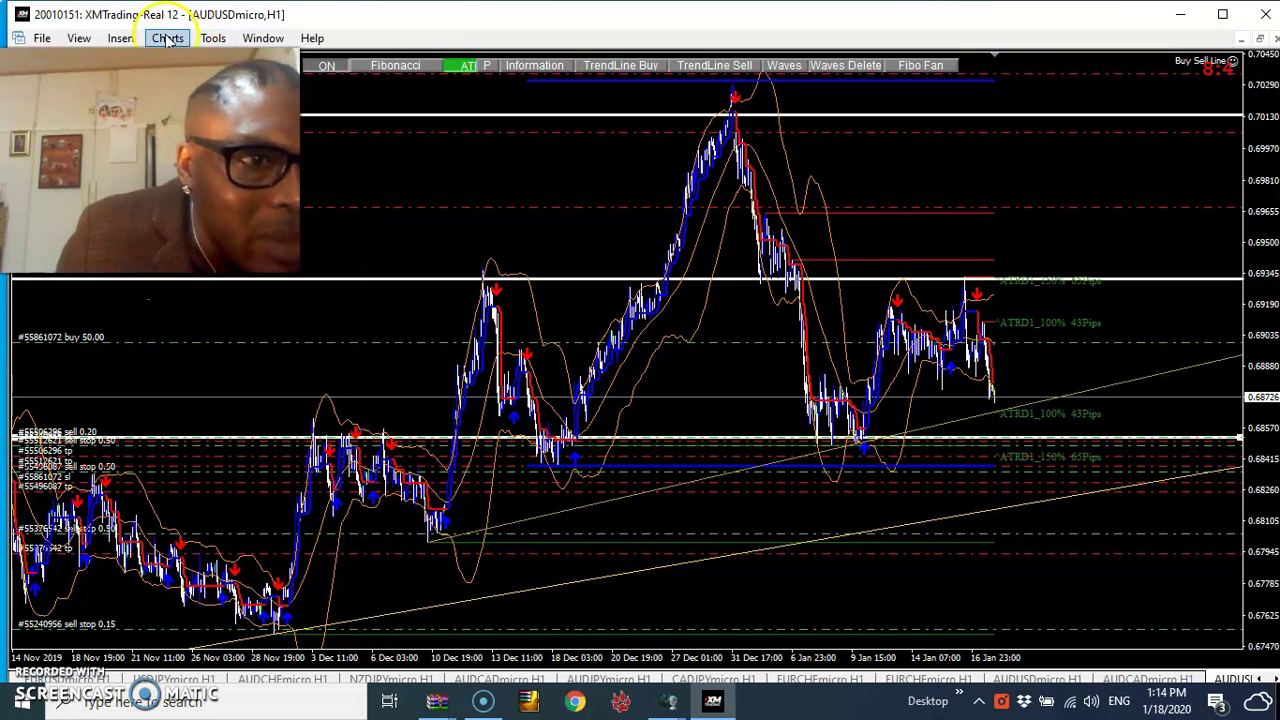
Draw a trendline sloping steeply down from just above the mid-January high, at about 0.6941, through the latest falling price
click(122, 38)
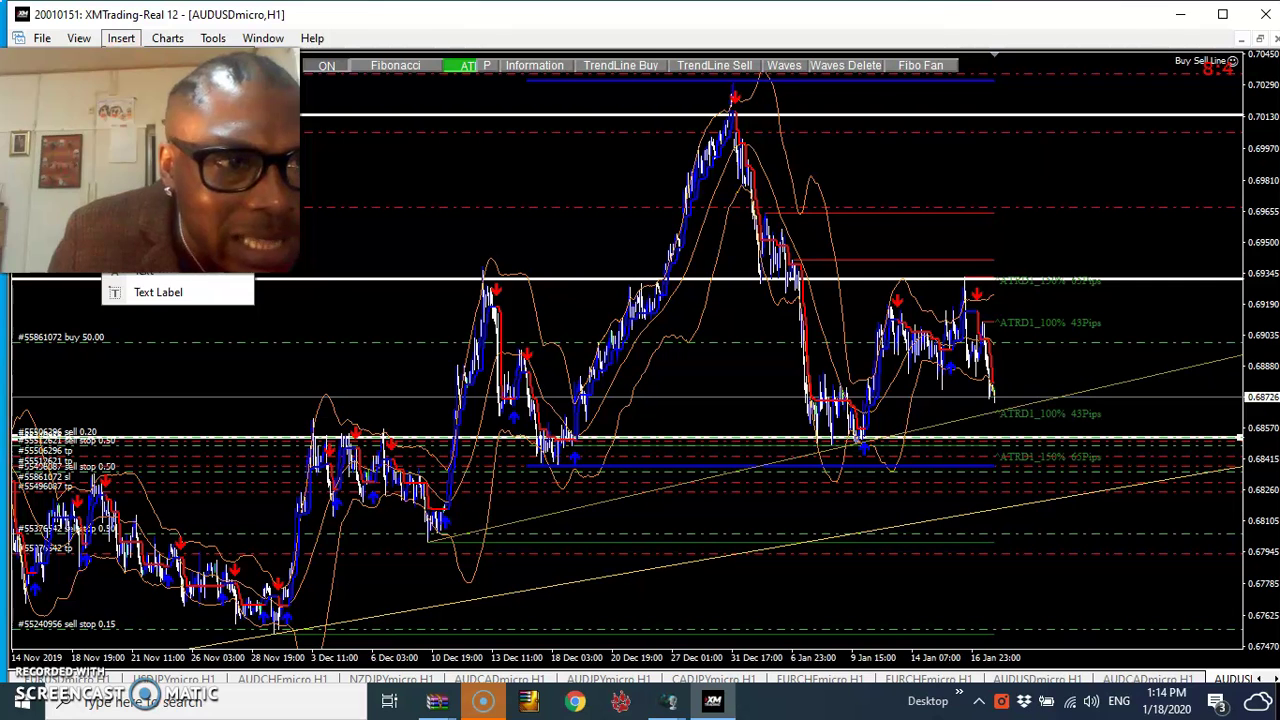
mouse_move(180, 88)
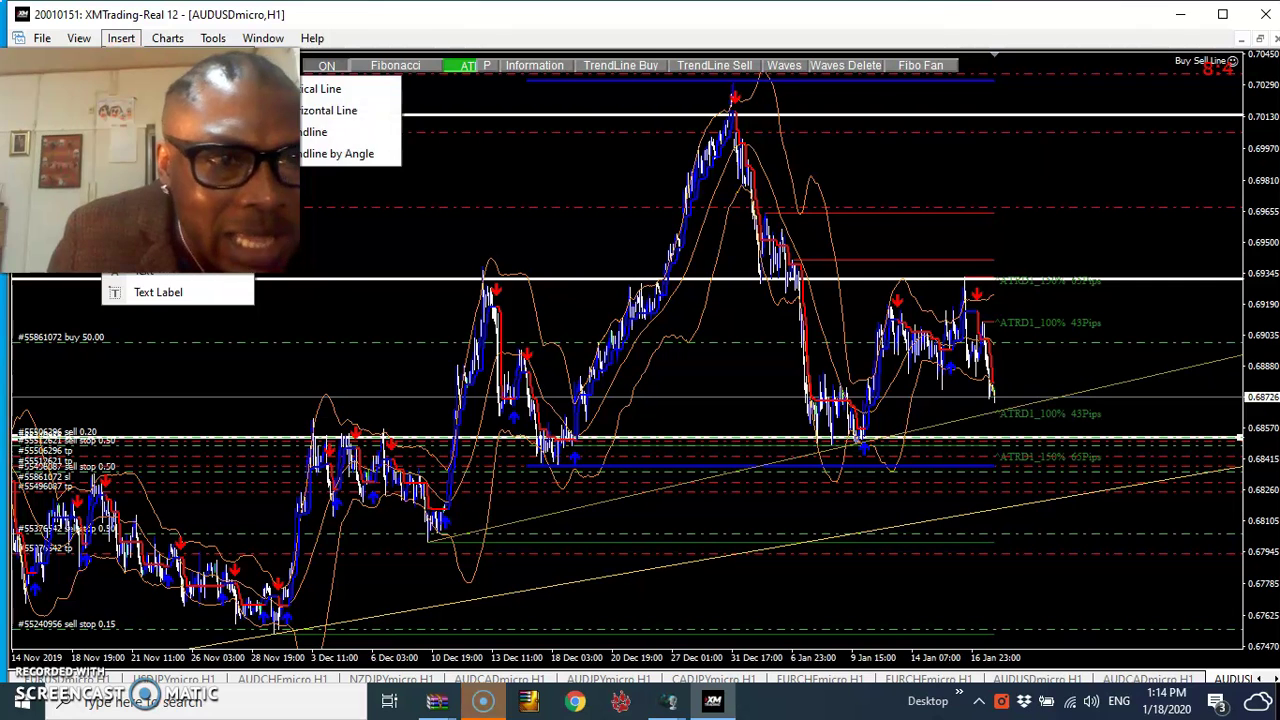
click(360, 132)
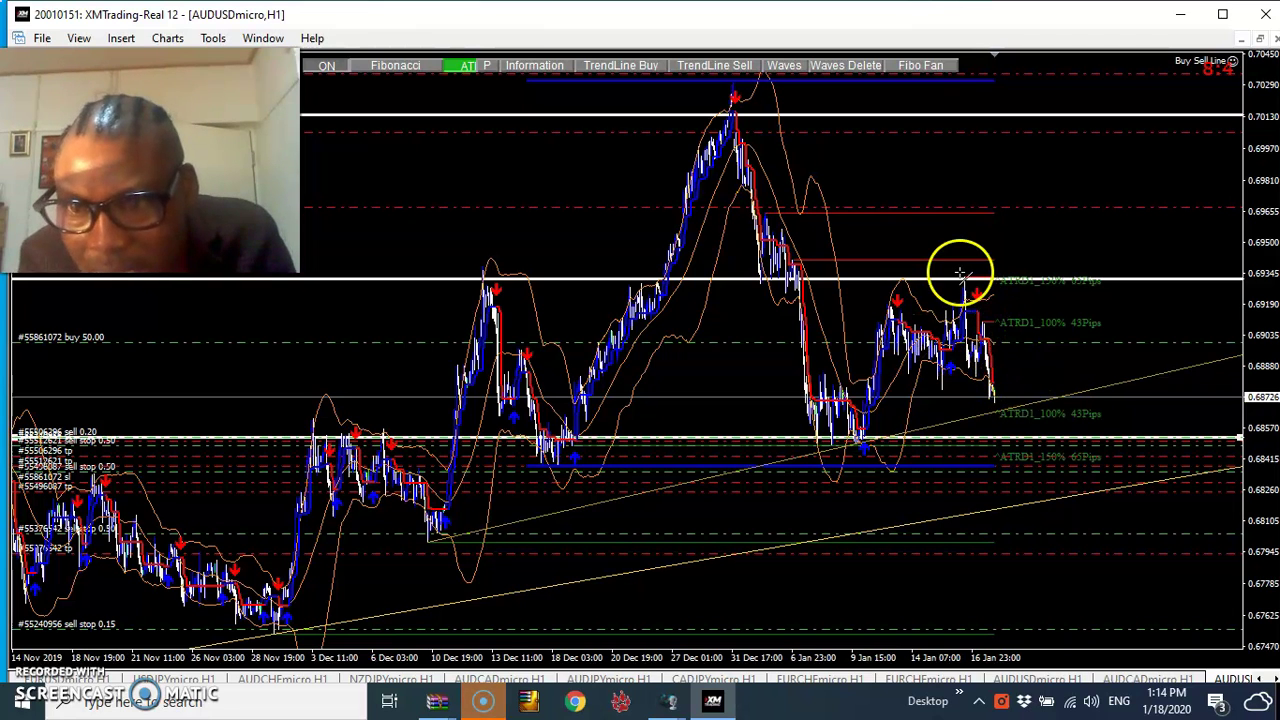
drag(958, 266, 1012, 358)
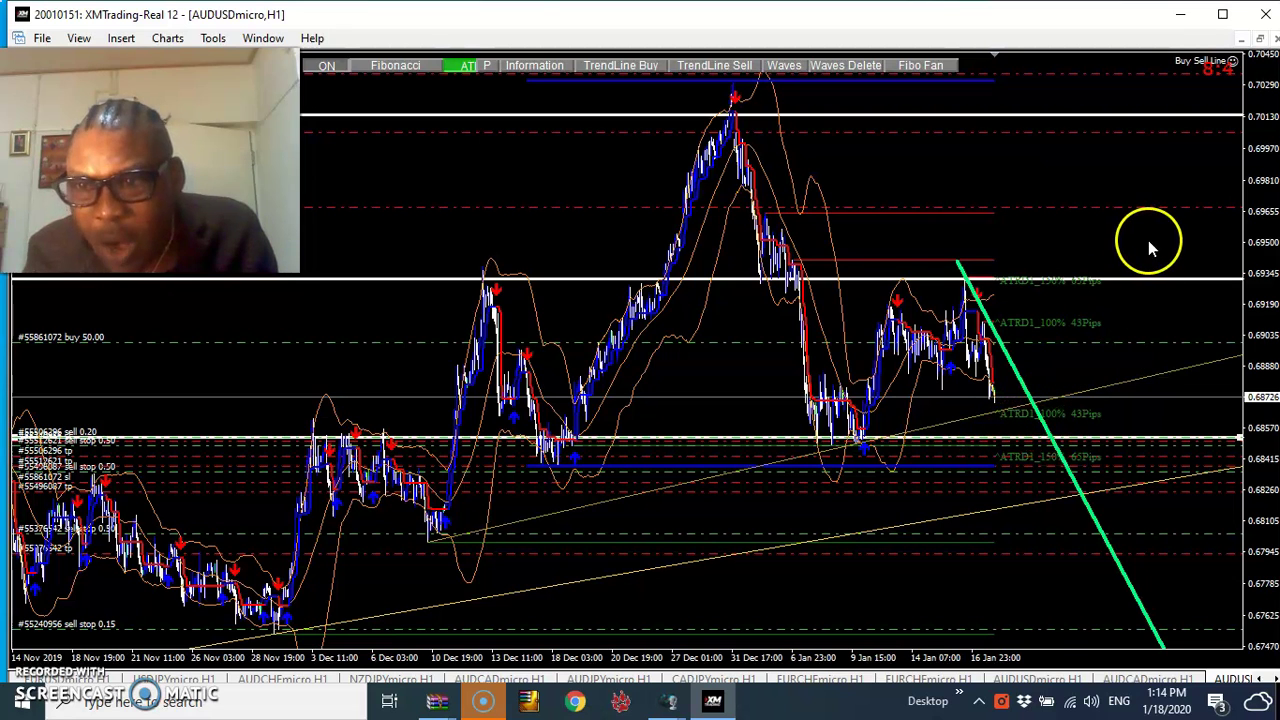
Delete the descending green trendline from the mid-January high
double_click(1015, 372)
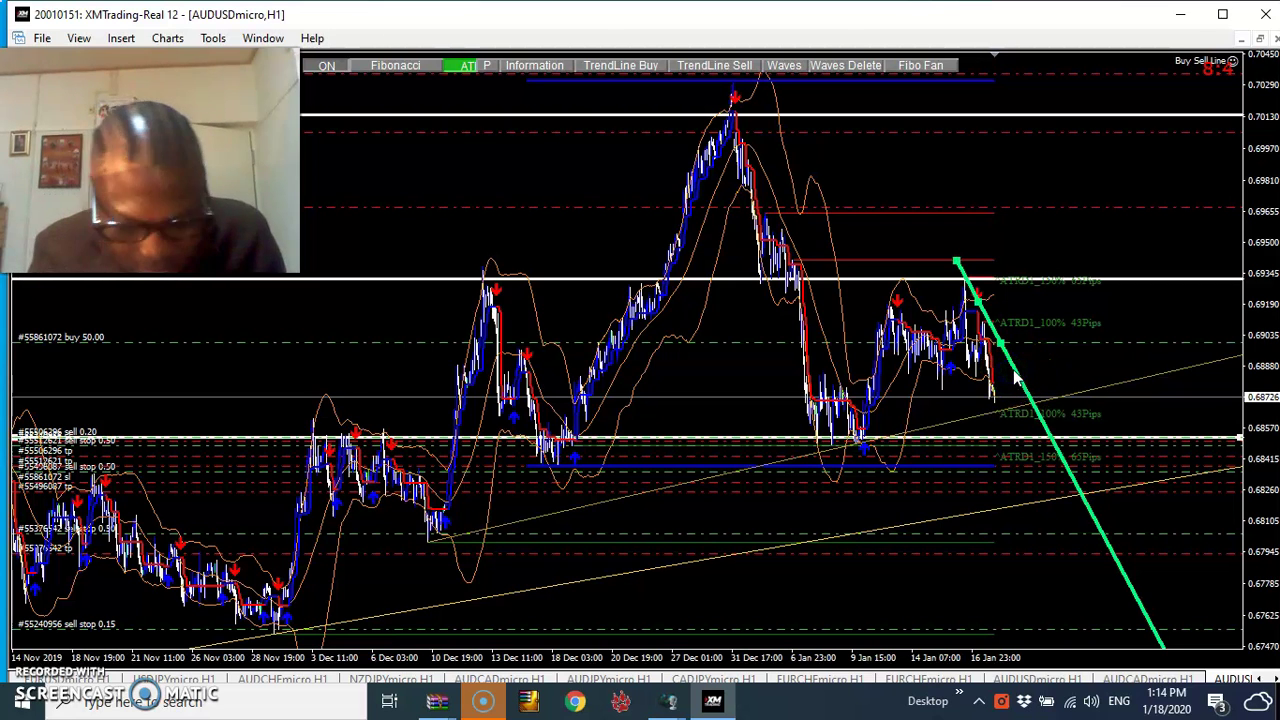
right_click(1015, 372)
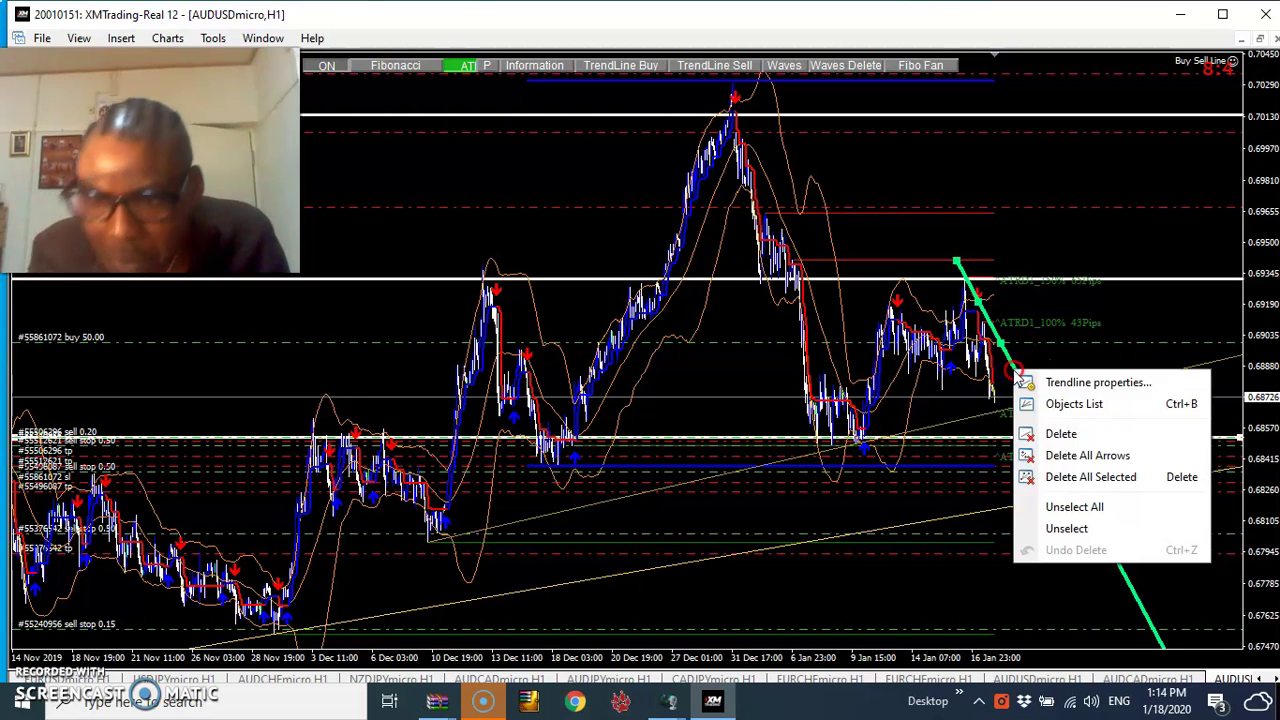
click(1085, 433)
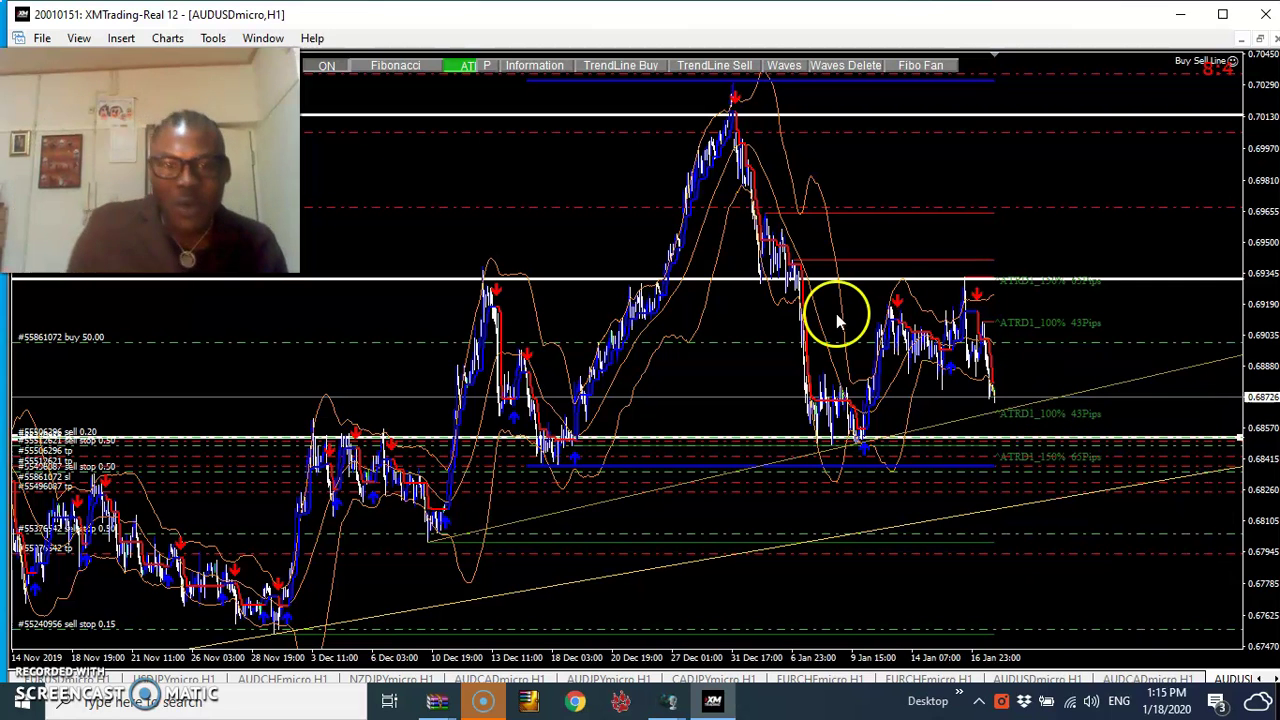
mouse_move(862, 418)
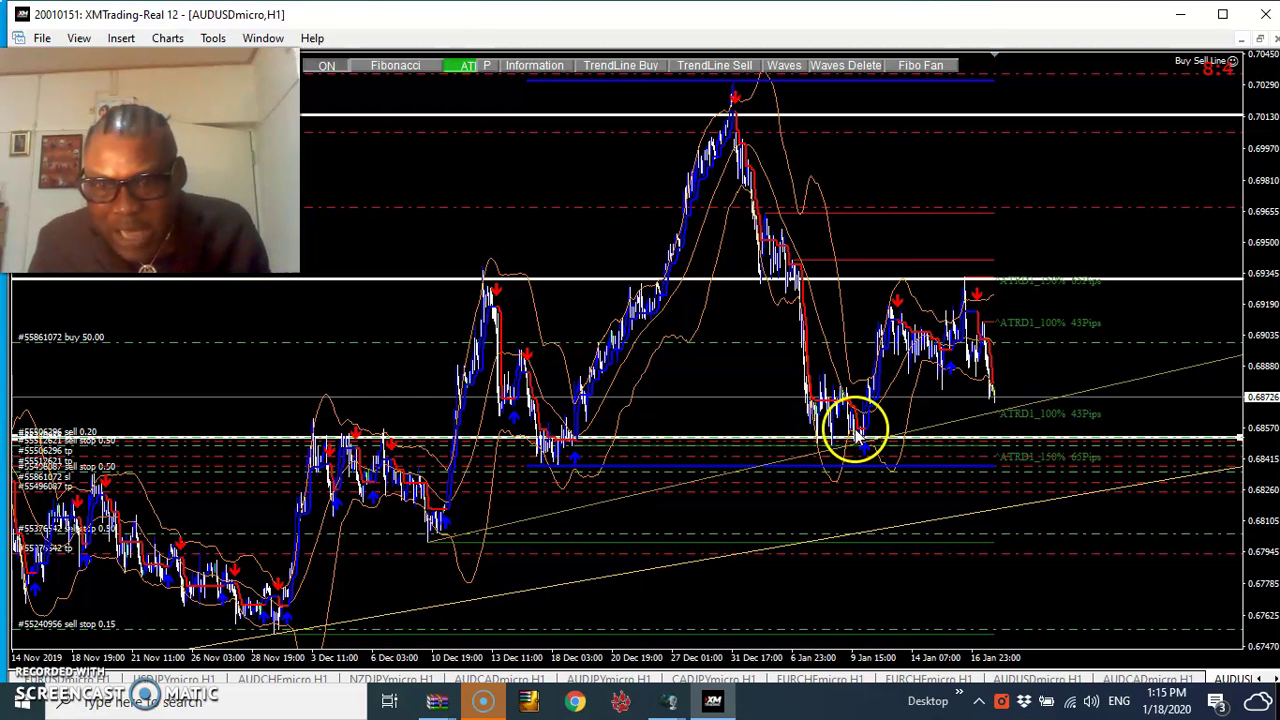
mouse_move(897, 287)
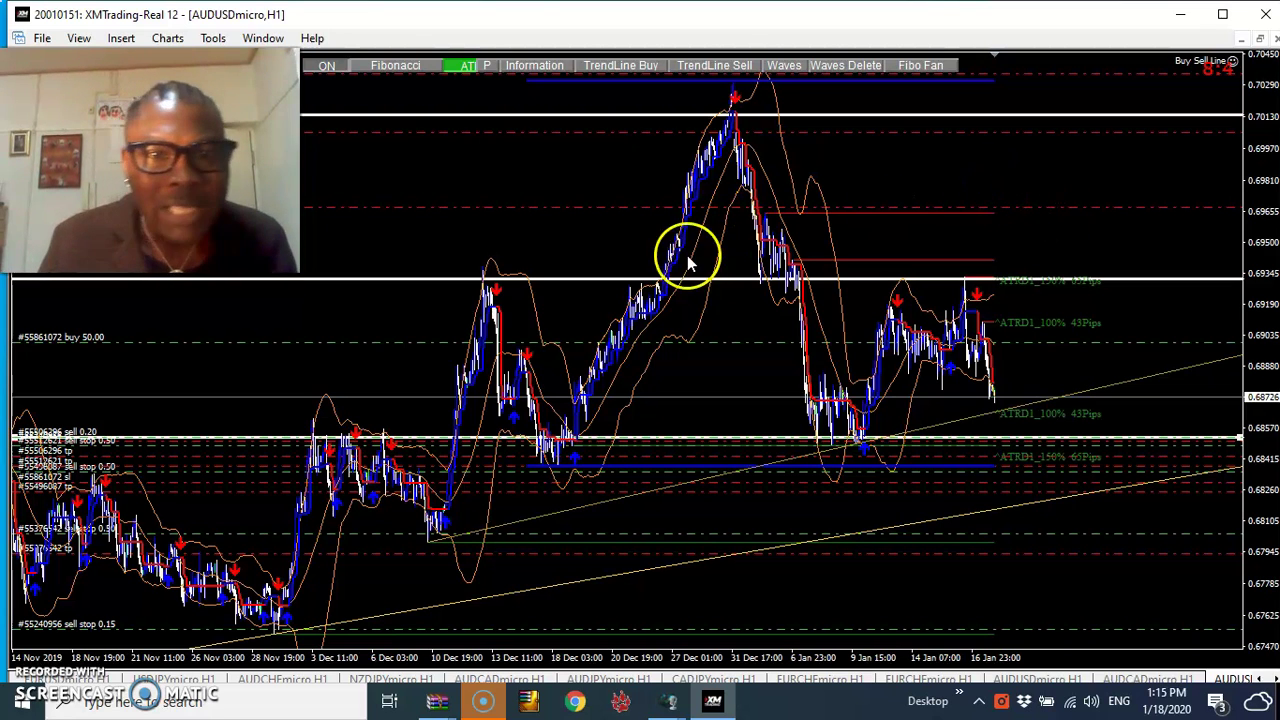
Save the chart setup as a template, overwriting the existing HARMONICS TRADER2SIMPLE.tpl
right_click(392, 313)
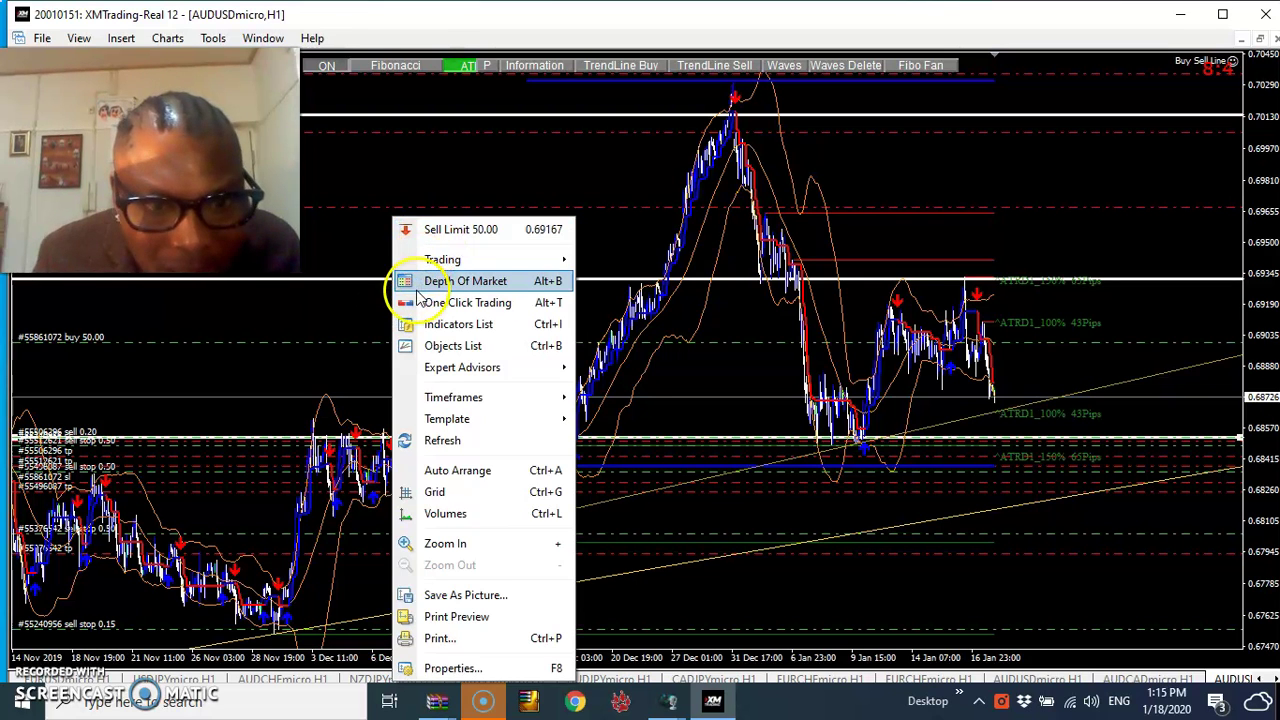
mouse_move(486, 398)
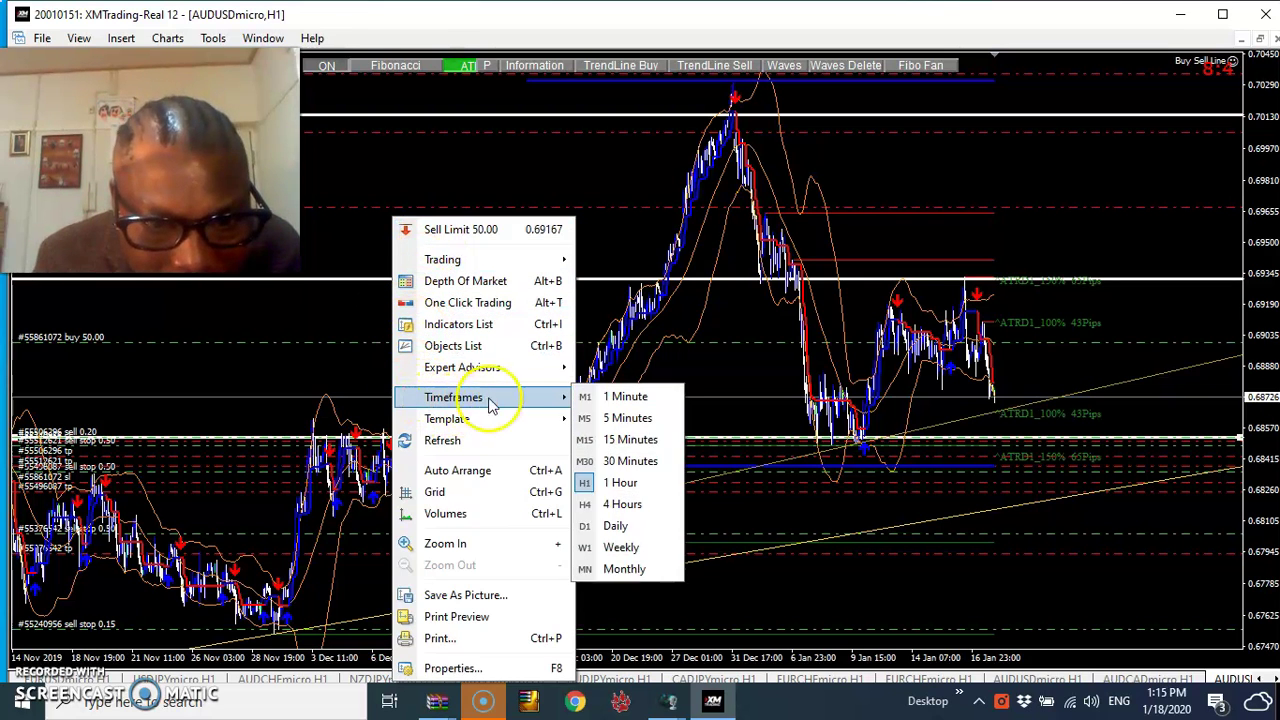
mouse_move(530, 418)
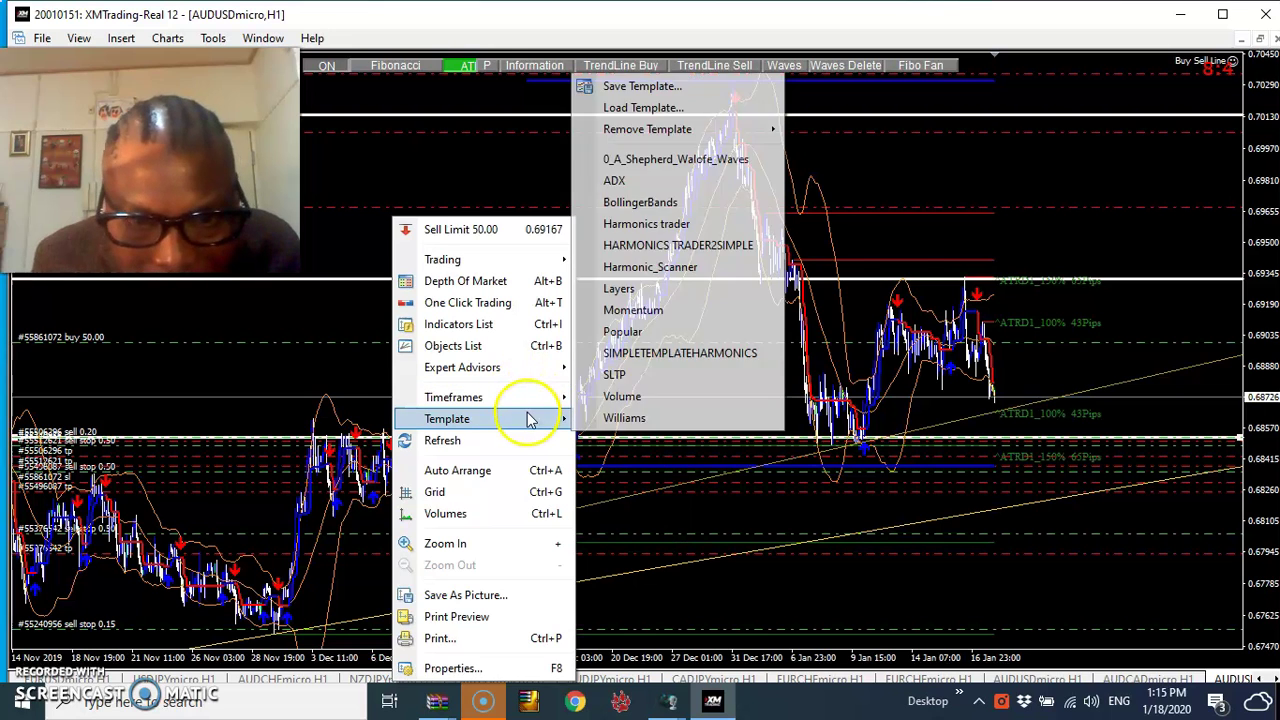
click(643, 88)
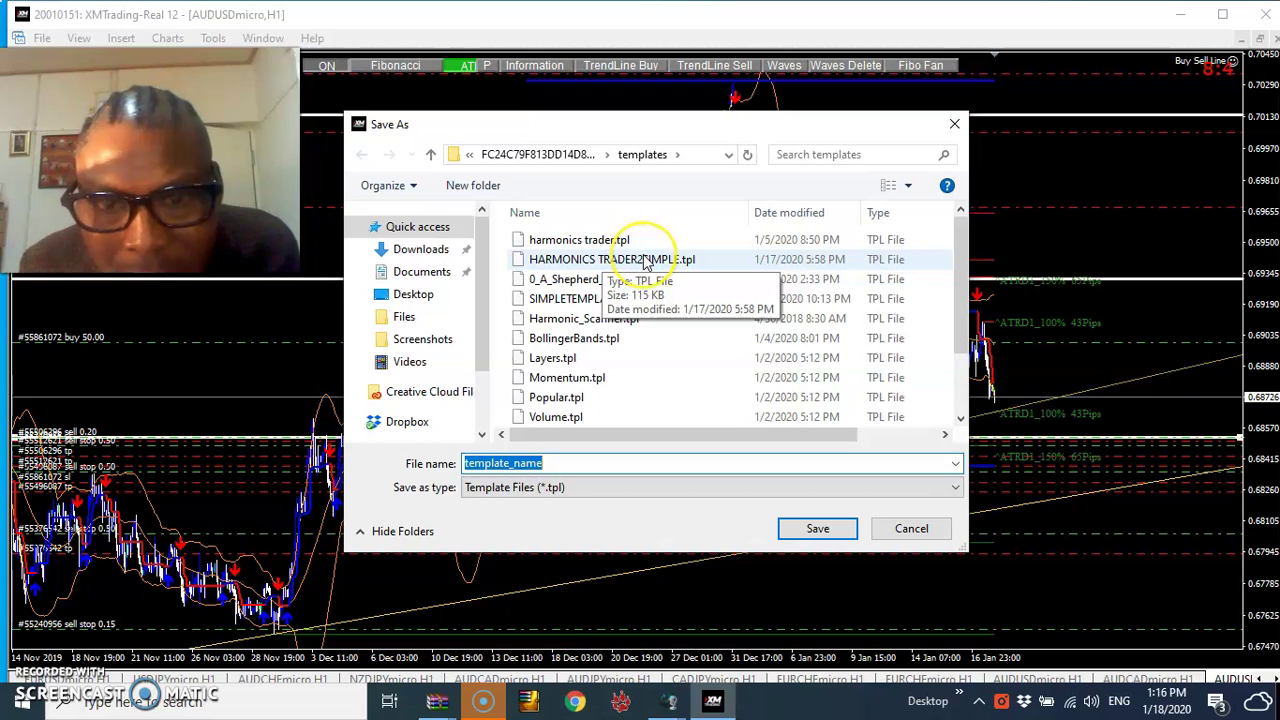
click(640, 260)
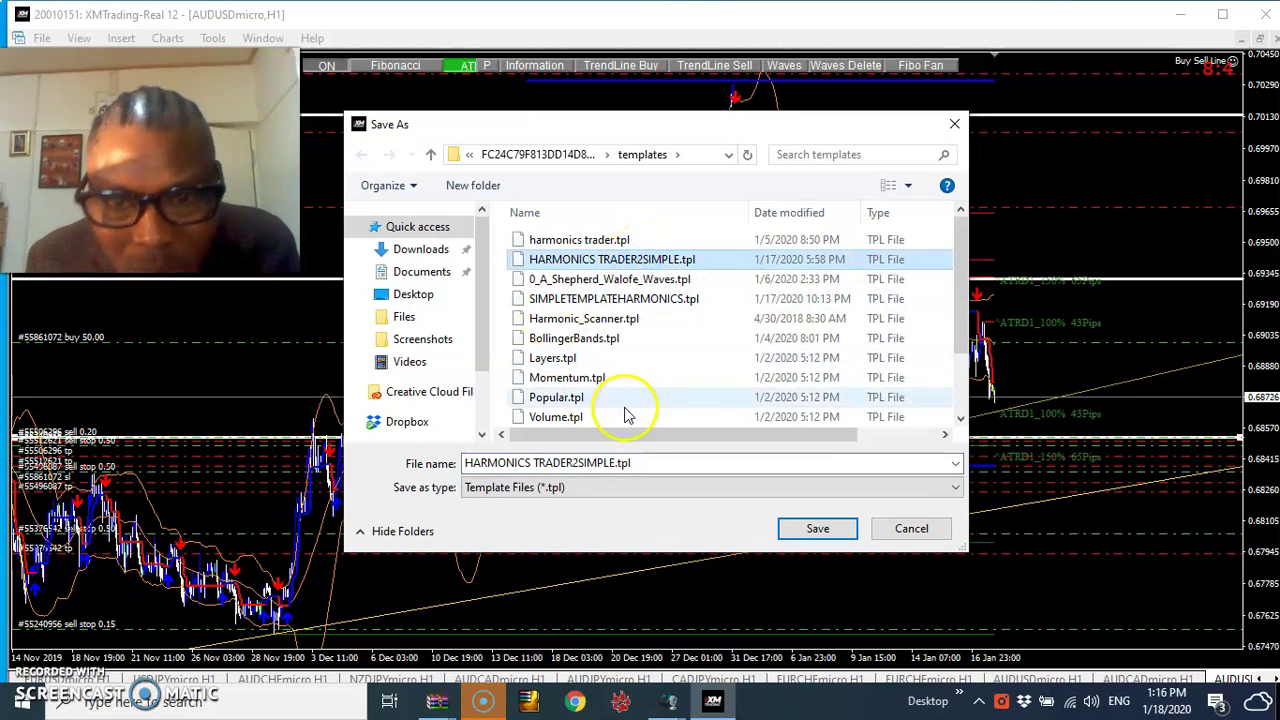
click(806, 533)
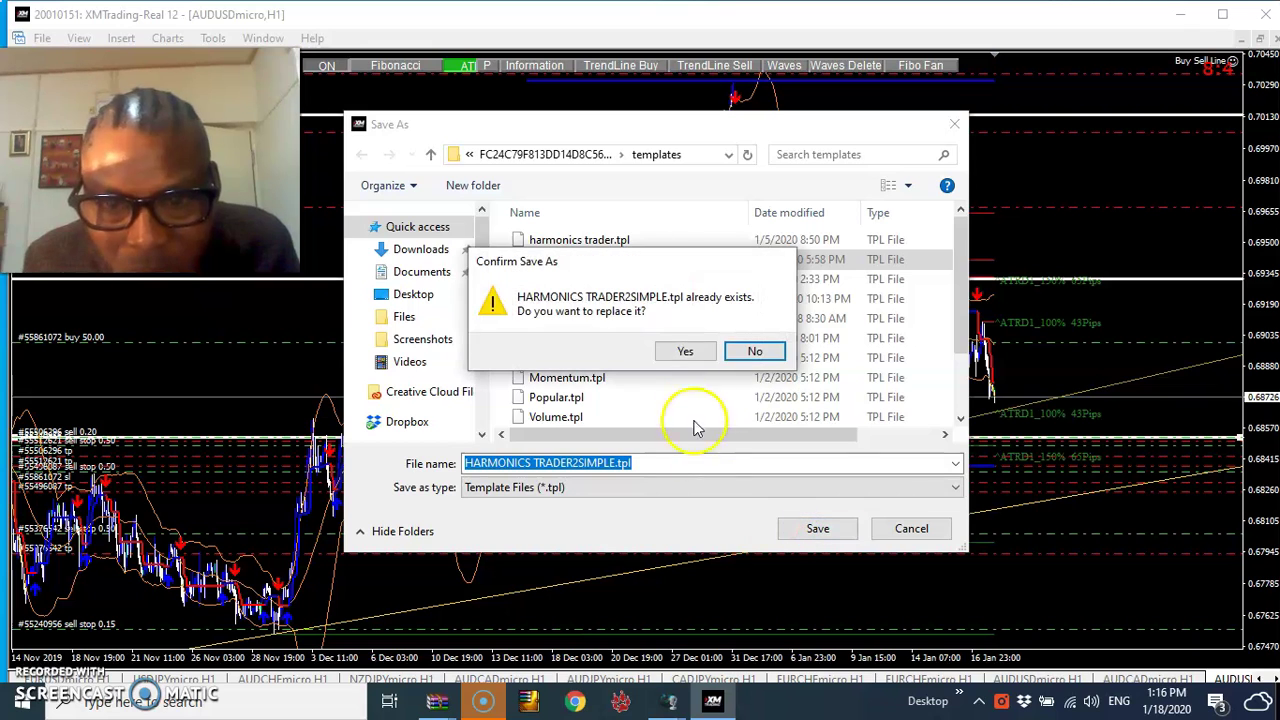
click(685, 351)
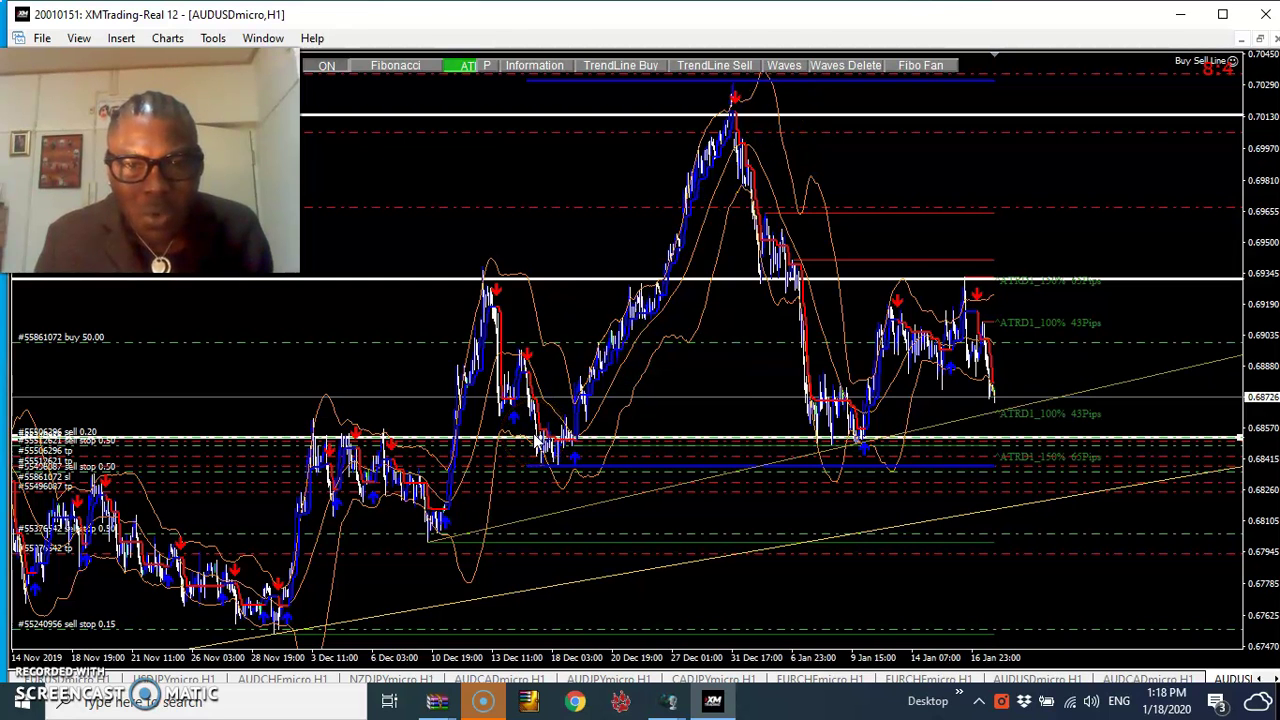
mouse_move(538, 440)
mouse_down()
mouse_move(522, 455)
mouse_move(573, 470)
mouse_move(560, 476)
mouse_up()
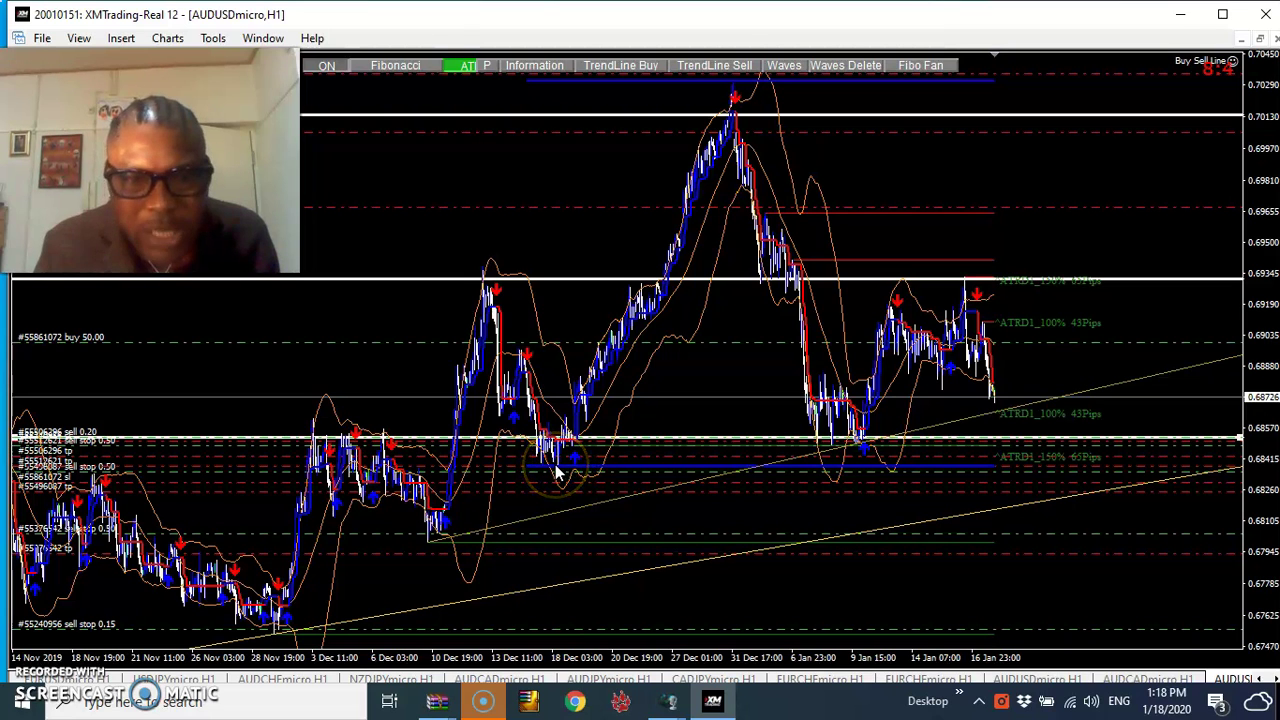